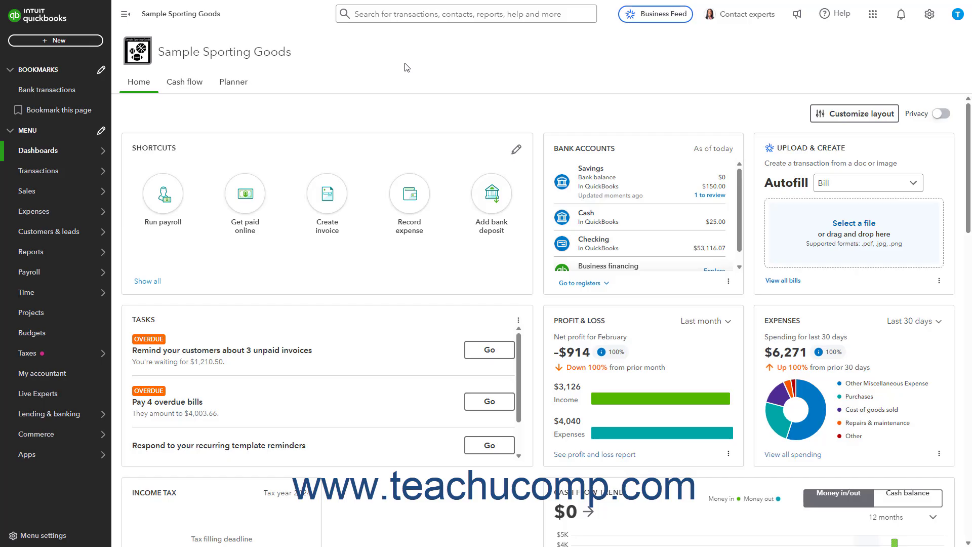
# Show the Transactions submenu in the left navigation of the Sample Sporting Goods dashboard.
pyautogui.moveTo(72, 174)
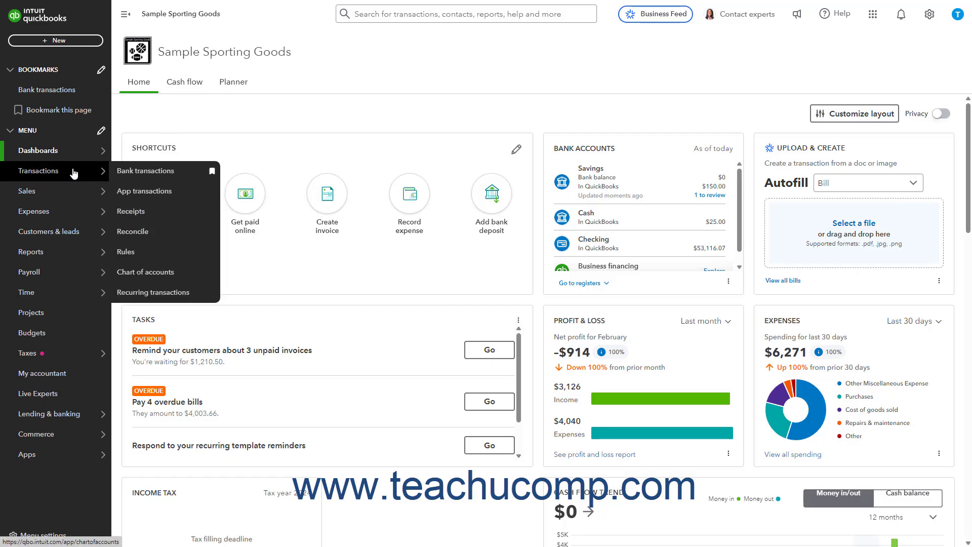
# Open Savings bank transactions and expand the $150.00 03/12/2025 deposit for categorizing, checking payees.
pyautogui.click(144, 171)
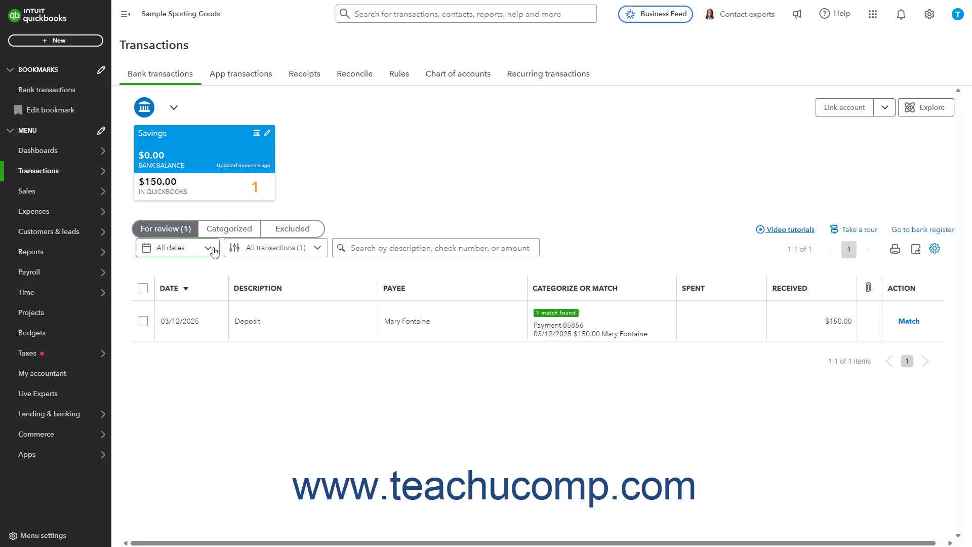
pyautogui.click(248, 332)
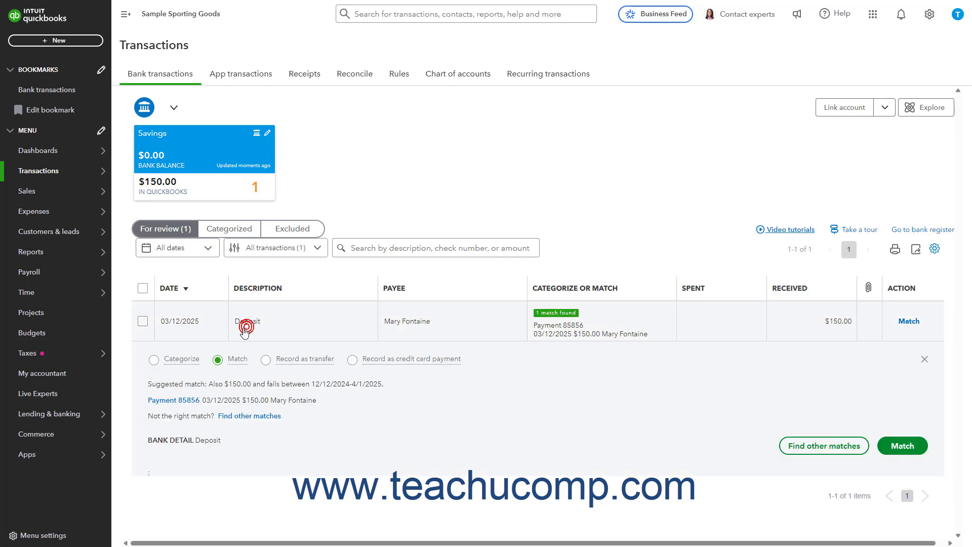
pyautogui.click(192, 362)
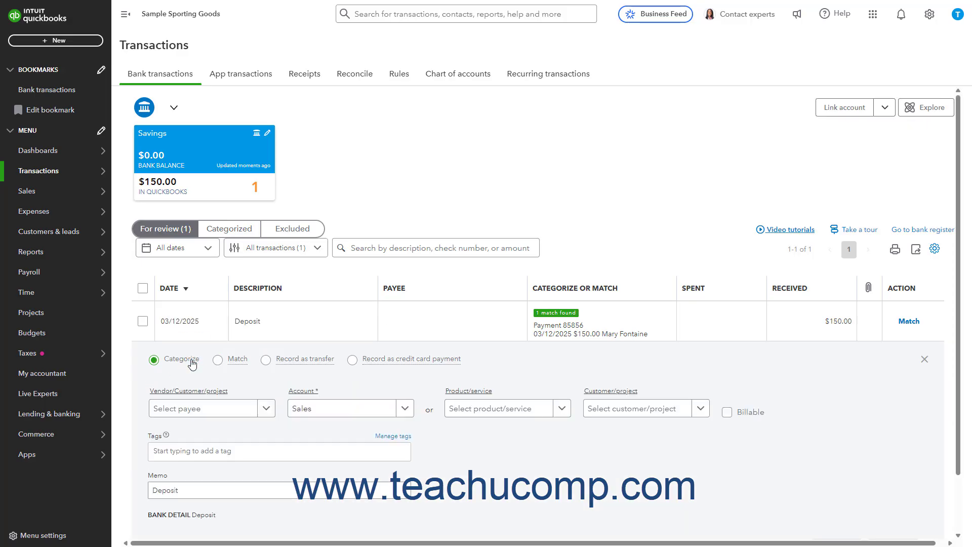
pyautogui.click(264, 409)
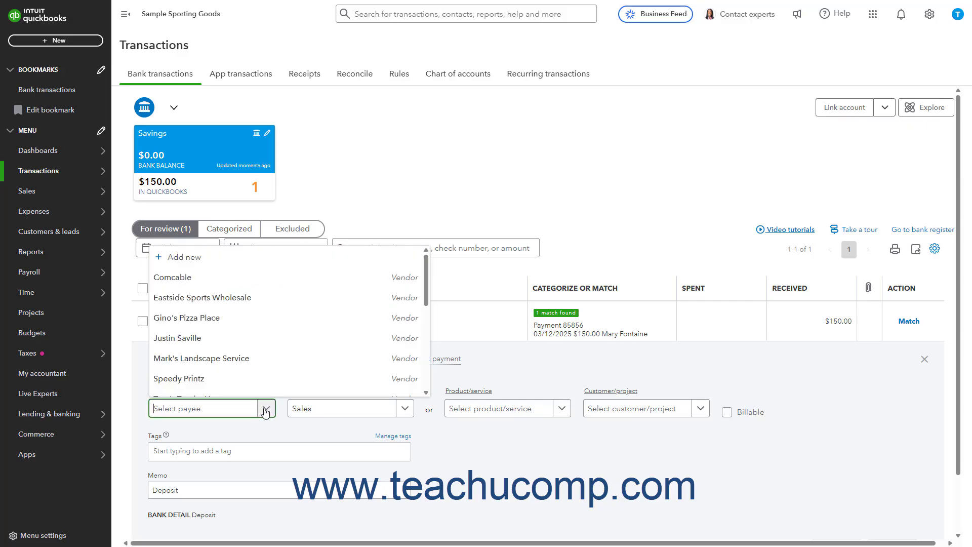
pyautogui.click(263, 409)
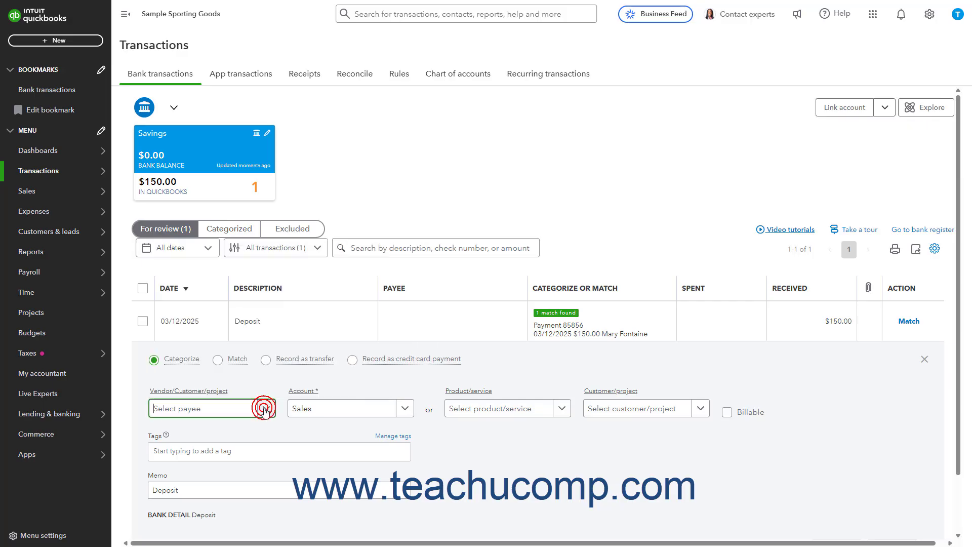
# Review the account list and tag management, then collapse the deposit without adding it.
pyautogui.click(405, 410)
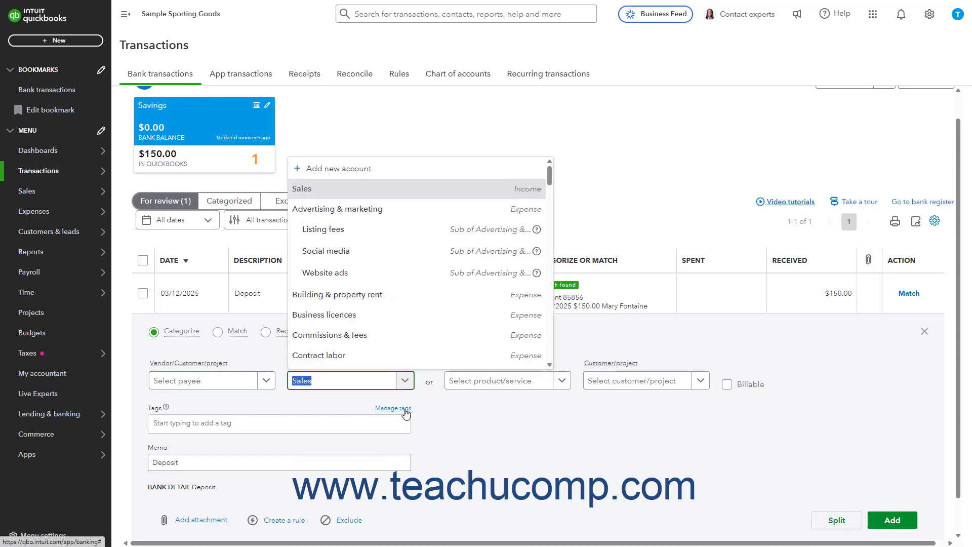
pyautogui.click(405, 410)
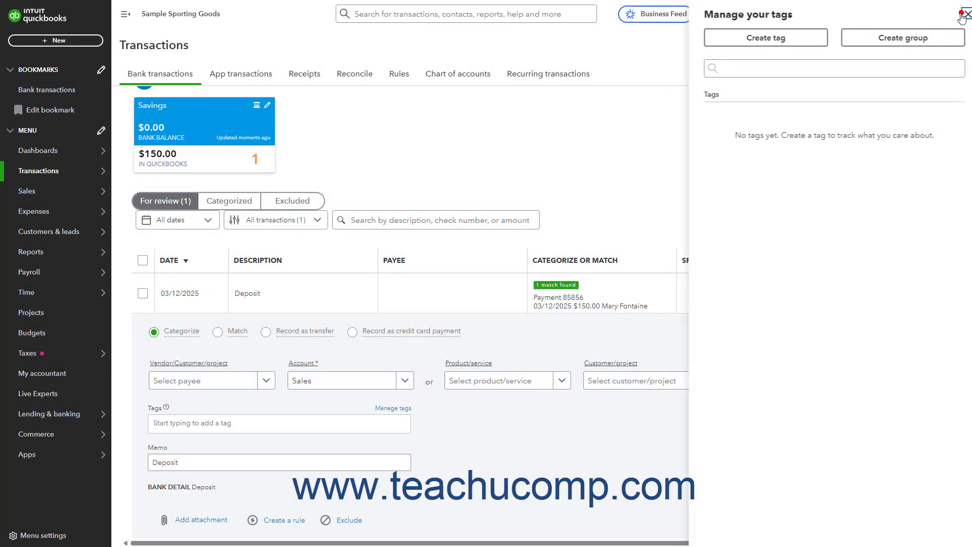
pyautogui.click(958, 14)
pyautogui.click(408, 383)
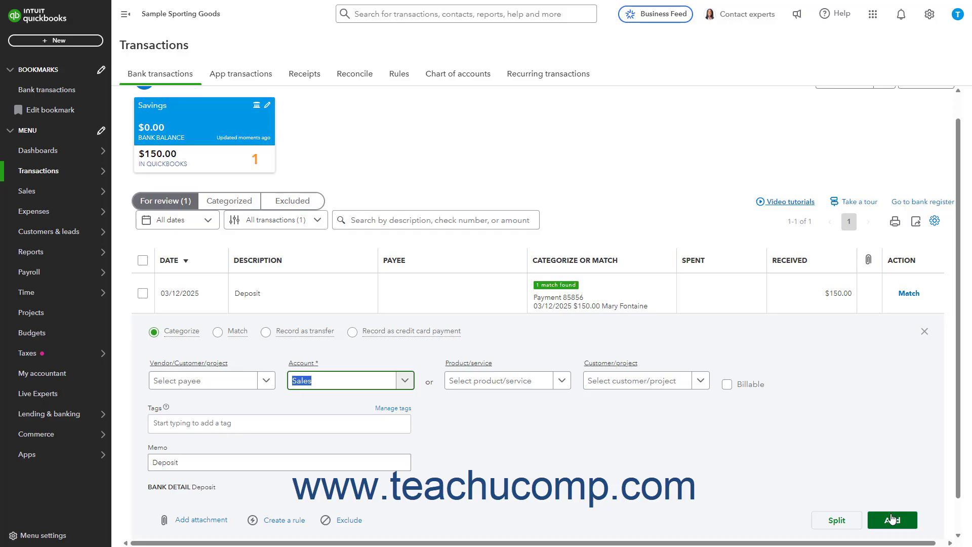
pyautogui.click(330, 293)
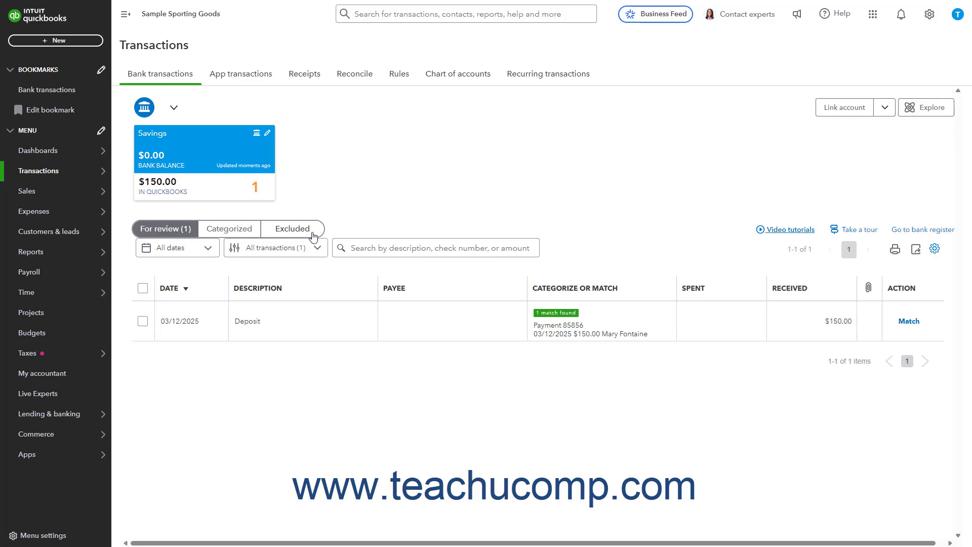
# Start a new expense with the bounced-check customer as payee.
pyautogui.click(37, 40)
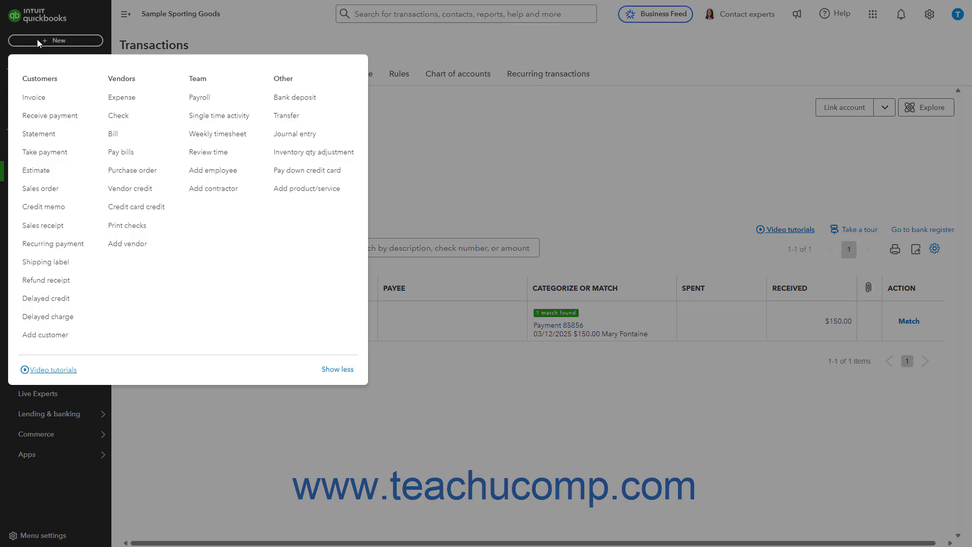
pyautogui.click(122, 98)
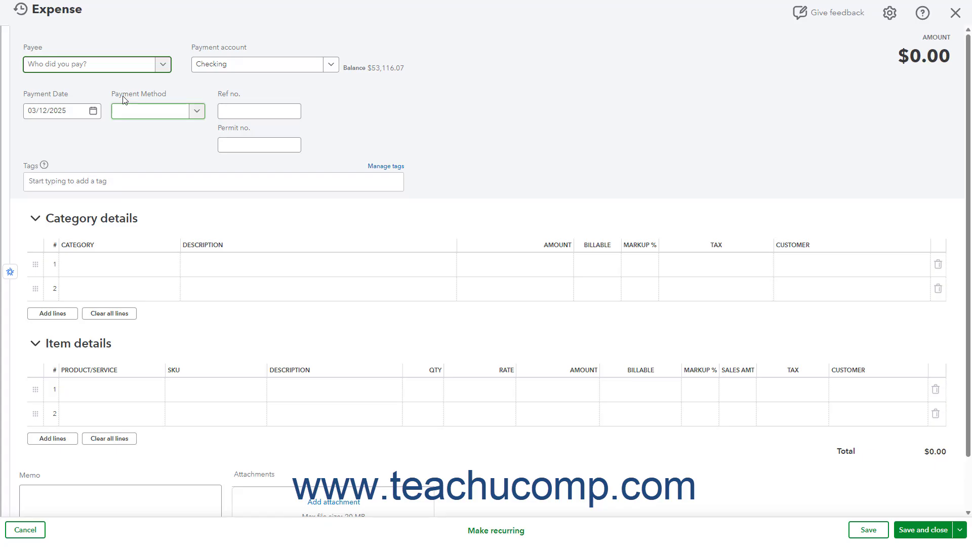
pyautogui.click(162, 65)
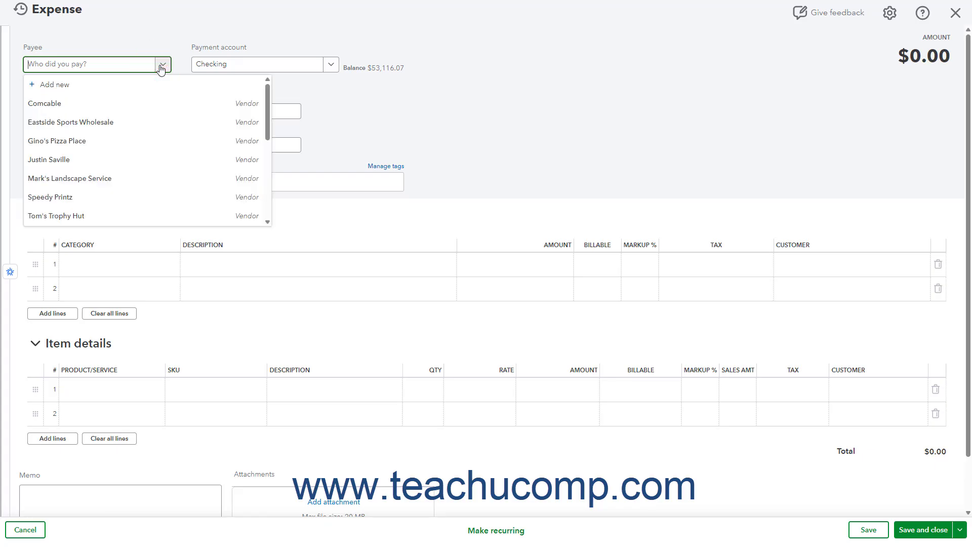
pyautogui.scroll(-3, 130, 129)
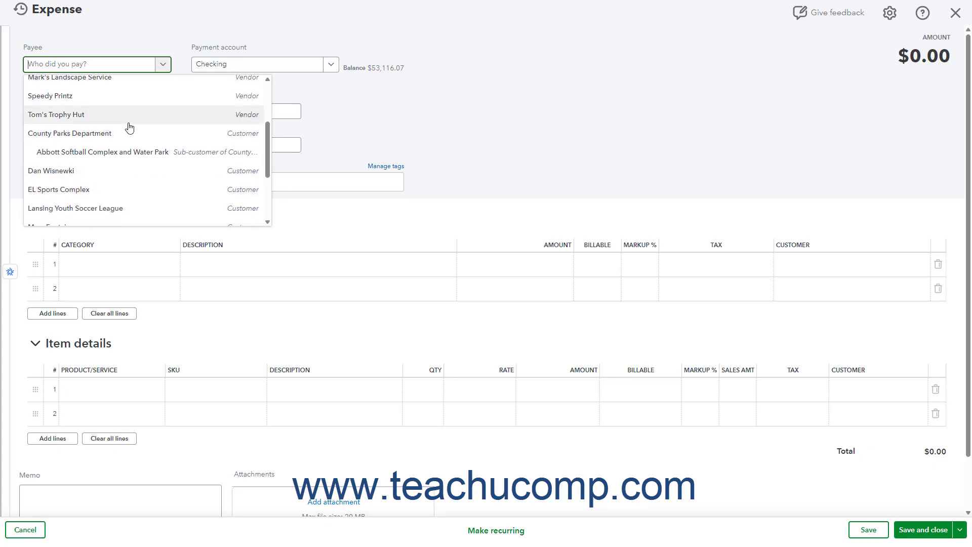
pyautogui.scroll(-4, 129, 128)
pyautogui.click(126, 126)
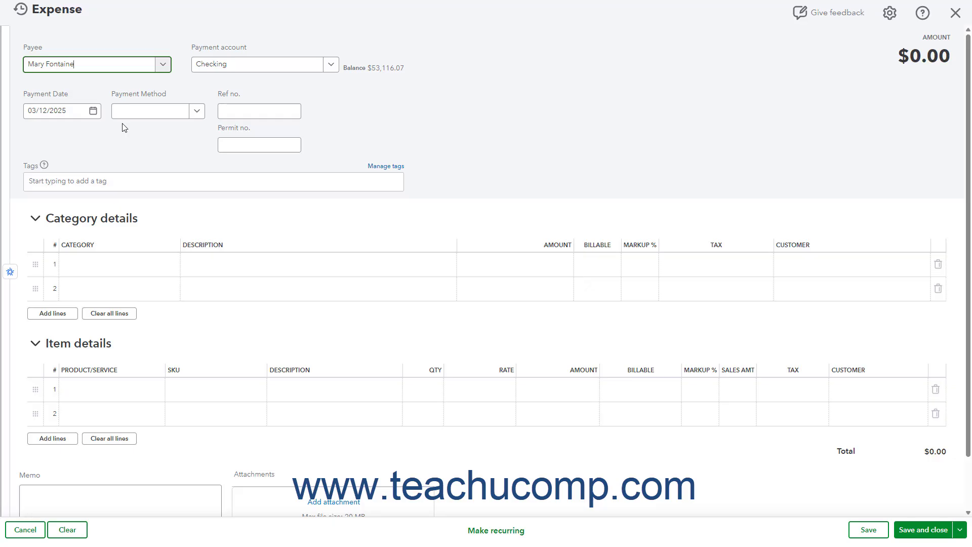
# Keep Checking and the 03/12/2025 date, and enter NSF as the reference number.
pyautogui.click(331, 65)
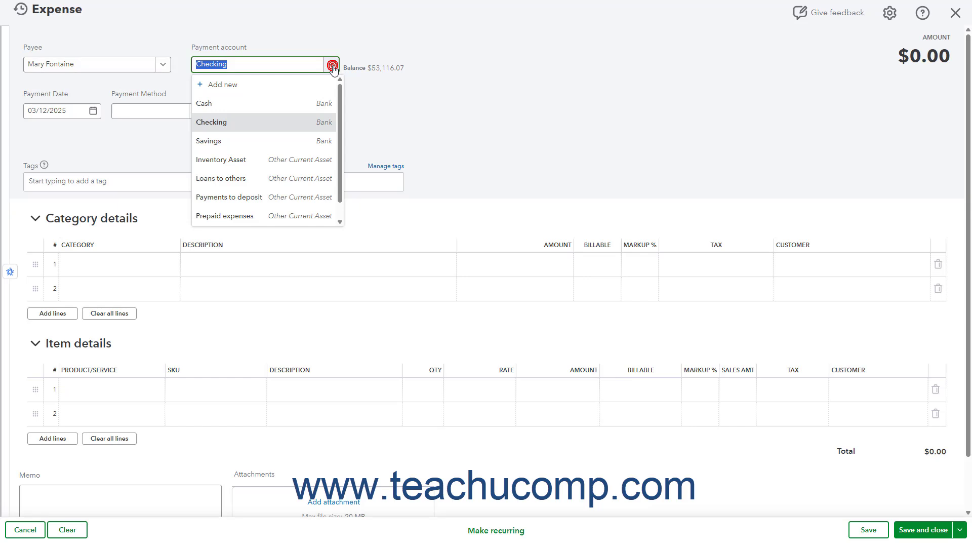
pyautogui.click(270, 121)
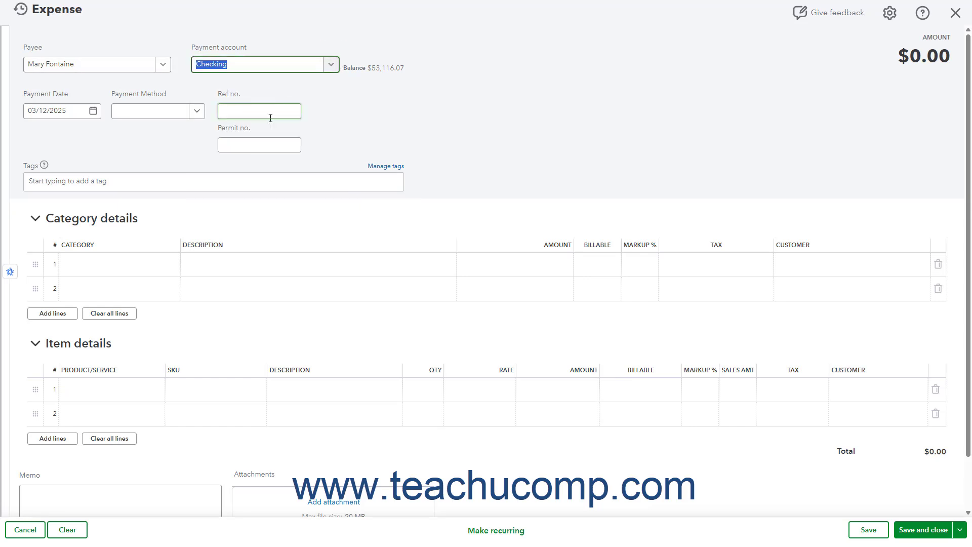
pyautogui.click(93, 111)
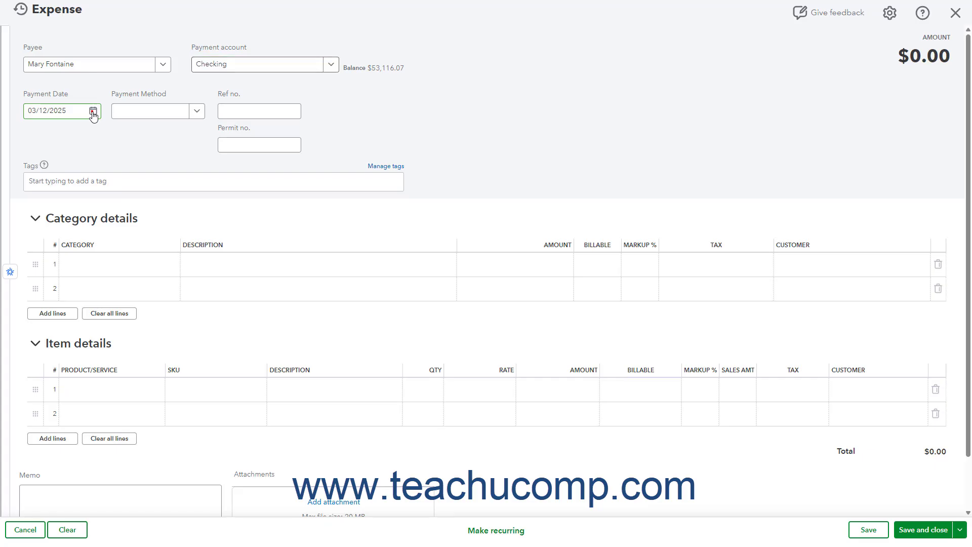
pyautogui.click(93, 111)
pyautogui.click(268, 109)
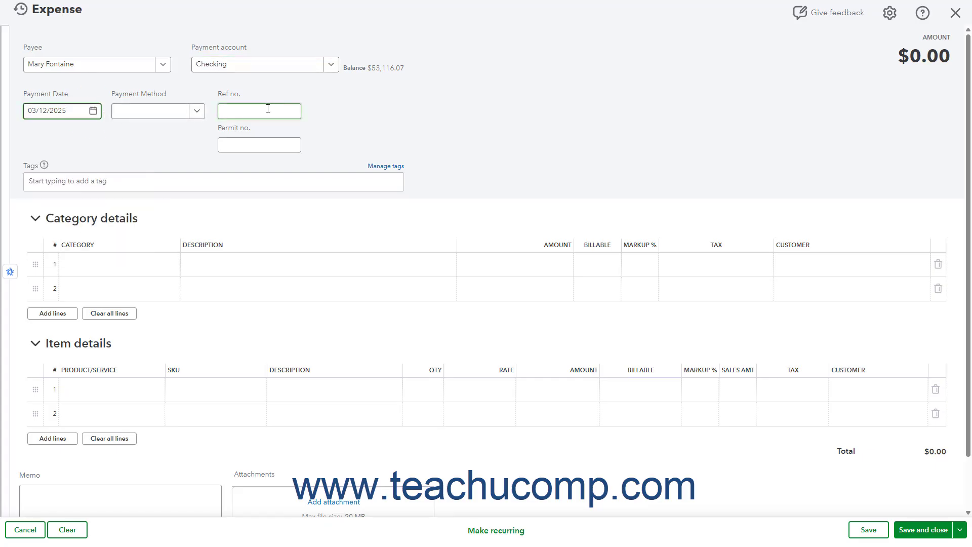
pyautogui.click(267, 108)
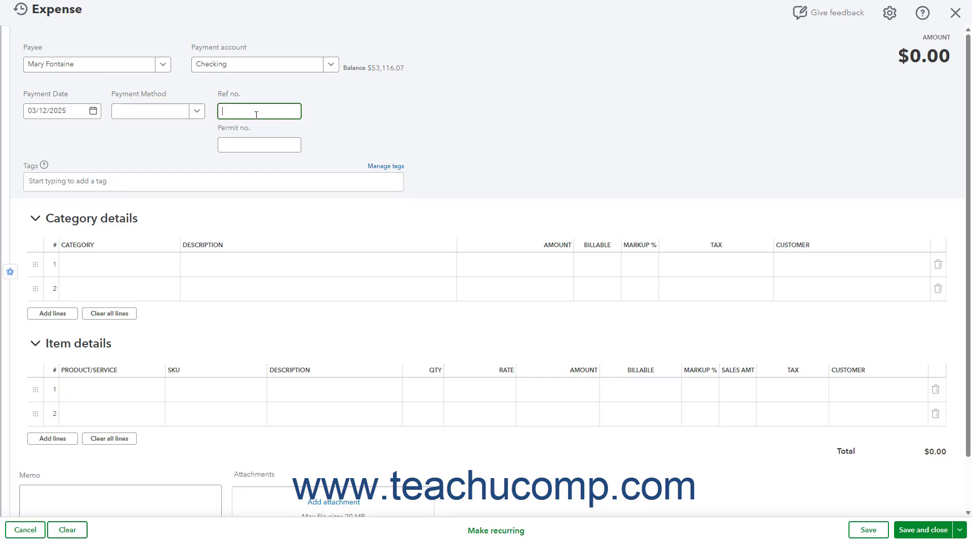
pyautogui.write('NSF')
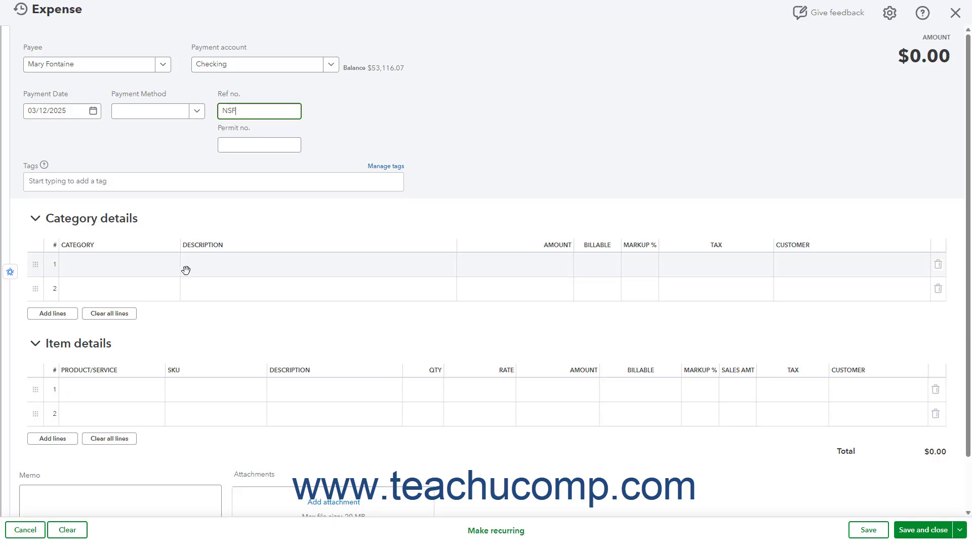
pyautogui.click(162, 267)
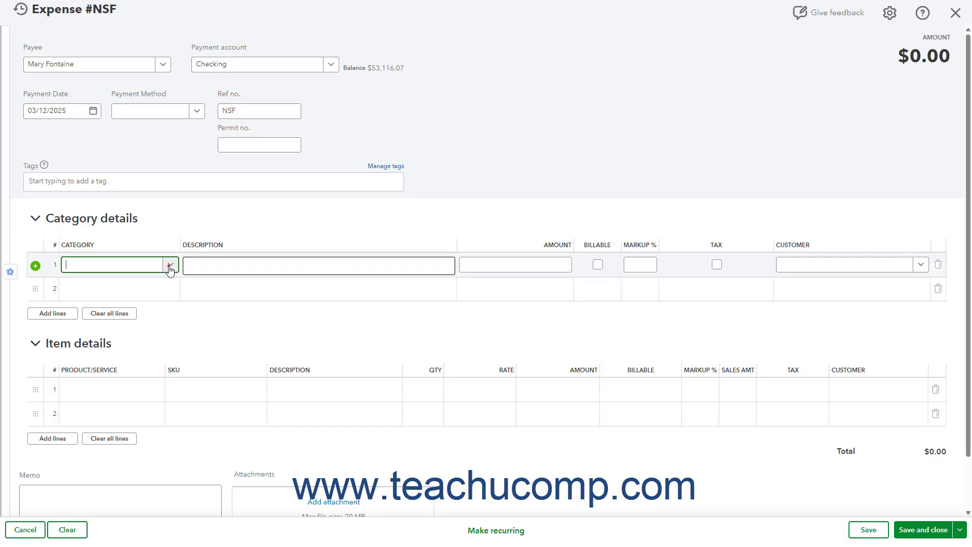
pyautogui.click(170, 267)
pyautogui.write('acc')
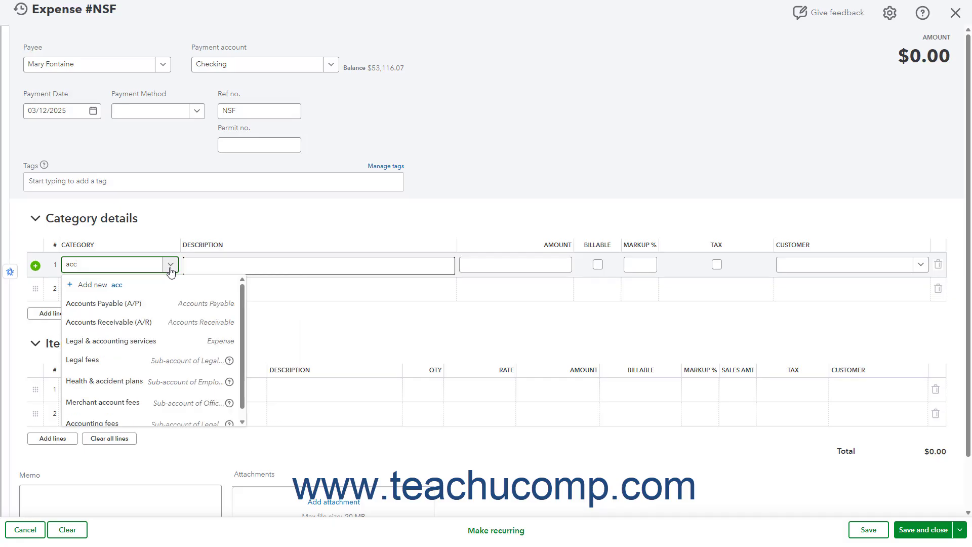
pyautogui.click(158, 322)
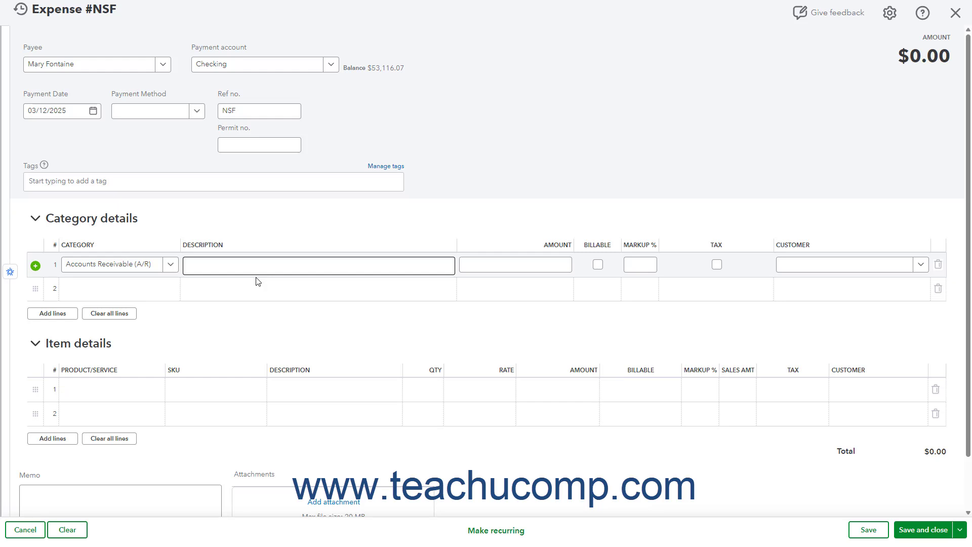
pyautogui.click(232, 270)
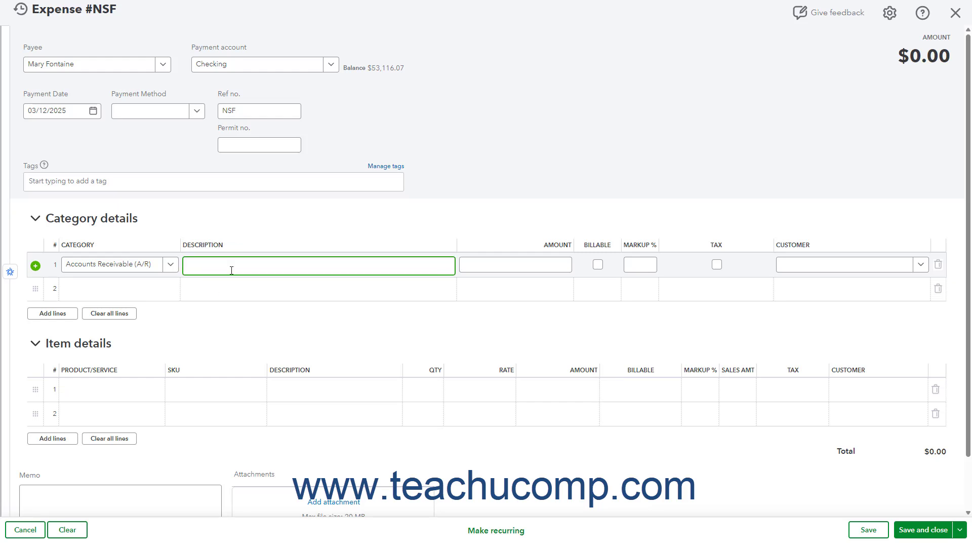
pyautogui.write('NSF check')
pyautogui.click(493, 266)
pyautogui.write('150')
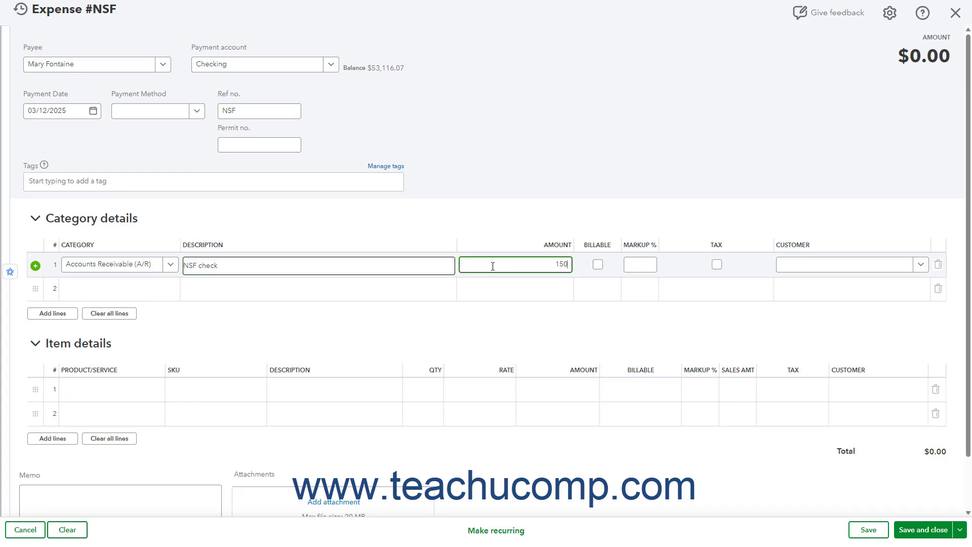
pyautogui.click(921, 267)
pyautogui.scroll(-2, 726, 334)
pyautogui.click(756, 318)
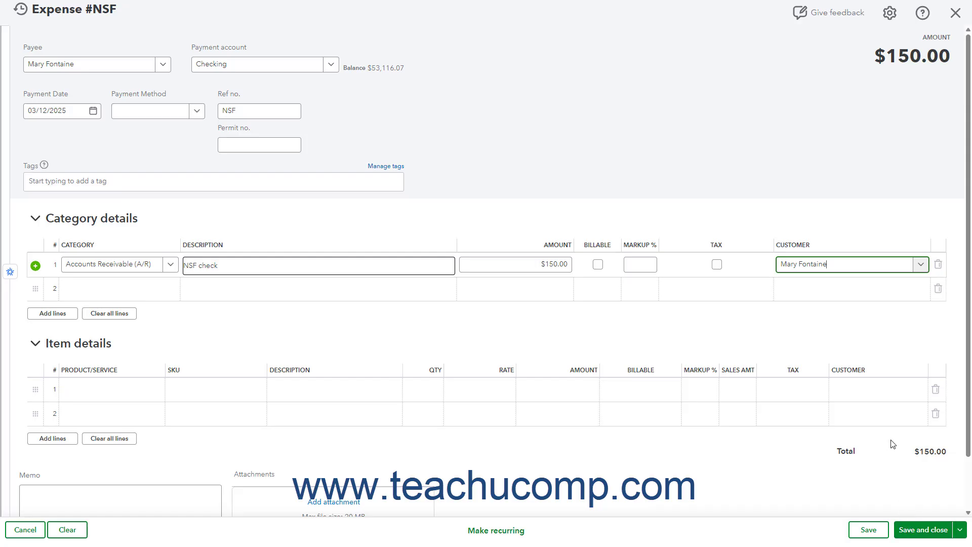
# Discard the unsaved NSF expense and start a new Journal Entry #2.
pyautogui.click(955, 13)
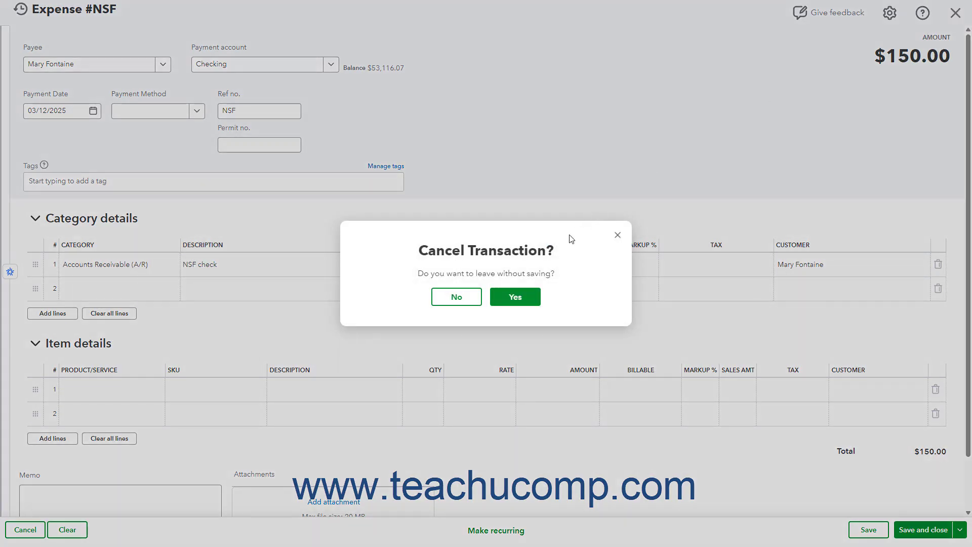
pyautogui.click(523, 298)
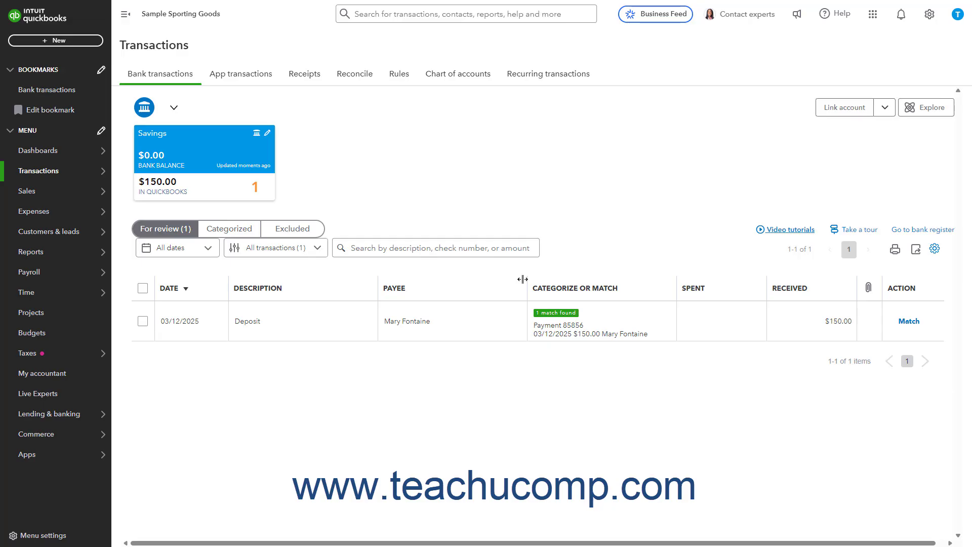
pyautogui.click(75, 46)
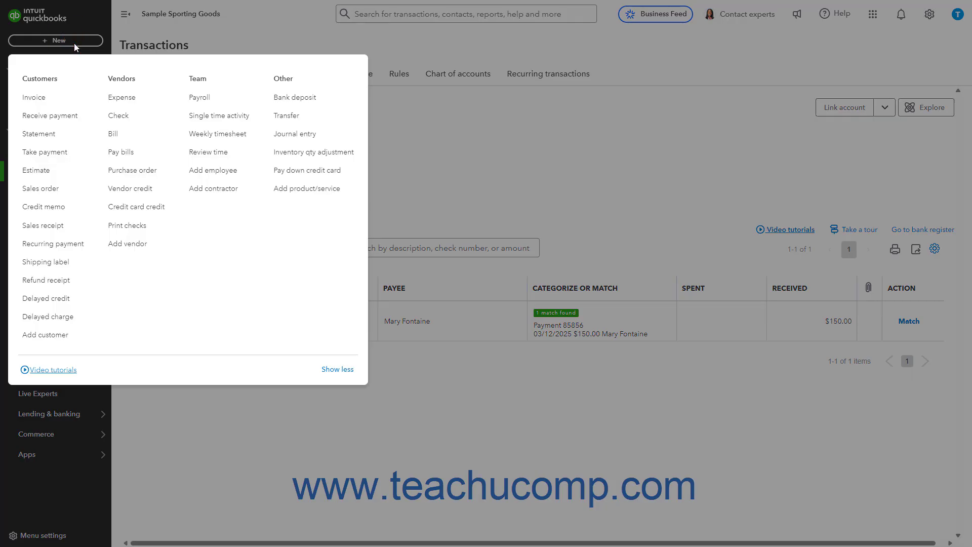
pyautogui.click(304, 136)
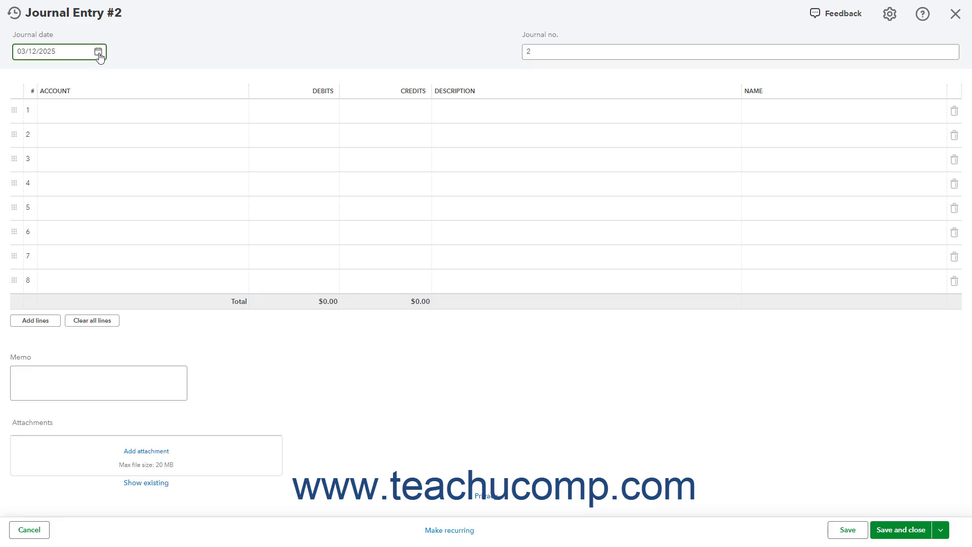
# Keep the 03/12/2025 date and debit Accounts Receivable (A/R) $150.00 on line 1.
pyautogui.click(98, 52)
pyautogui.click(73, 146)
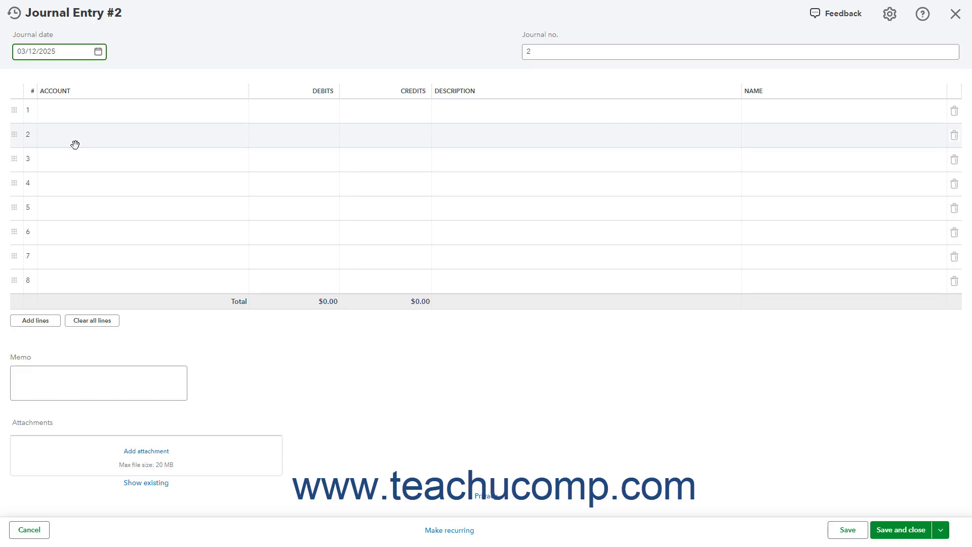
pyautogui.click(96, 119)
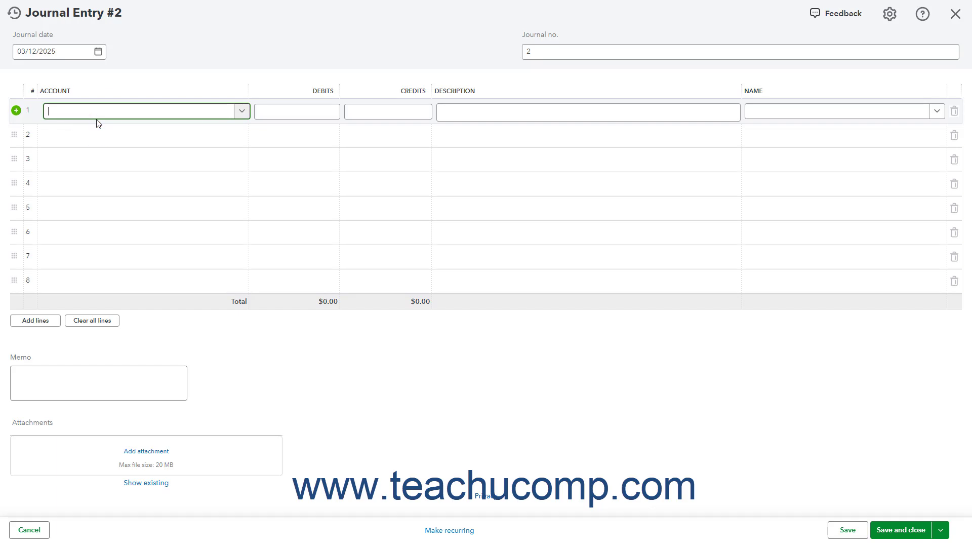
pyautogui.write('acc')
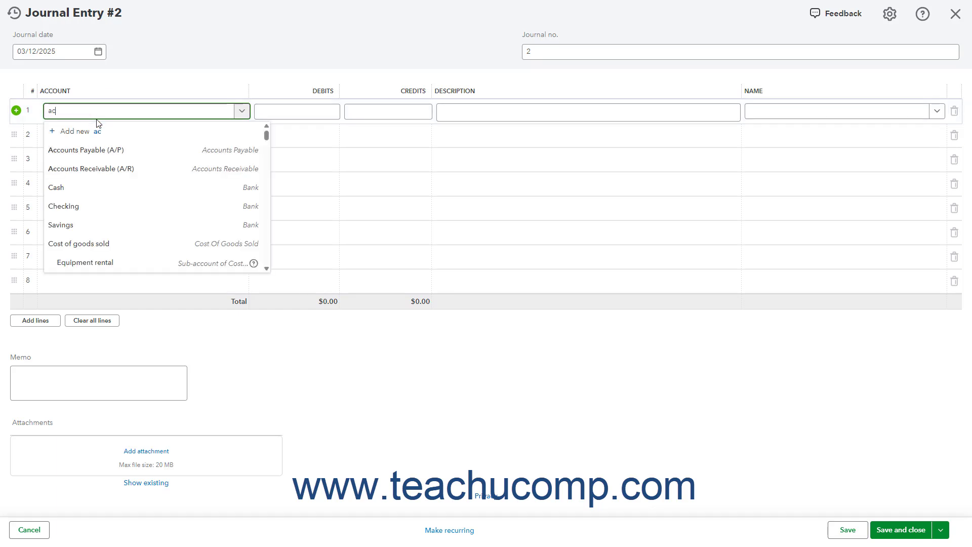
pyautogui.click(92, 169)
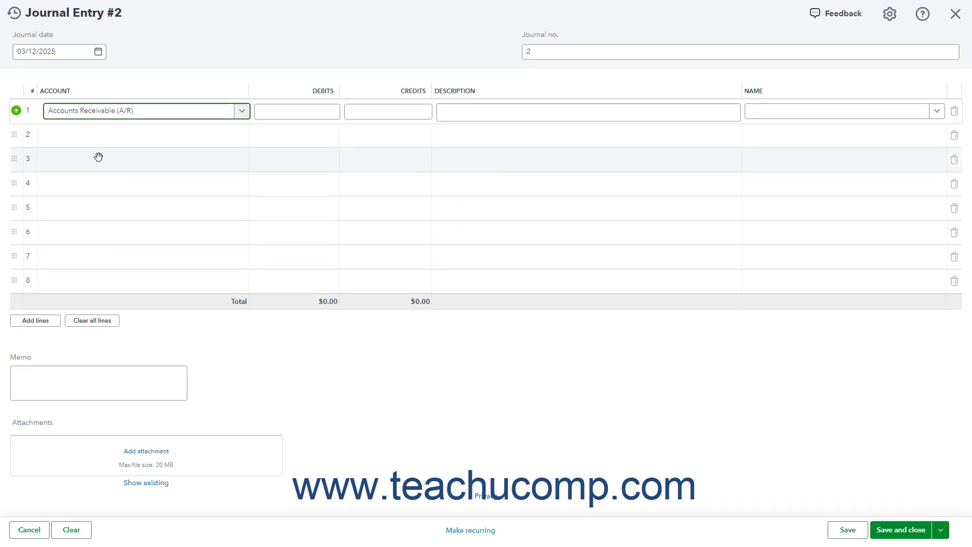
pyautogui.click(294, 112)
pyautogui.write('150')
pyautogui.press('Tab')
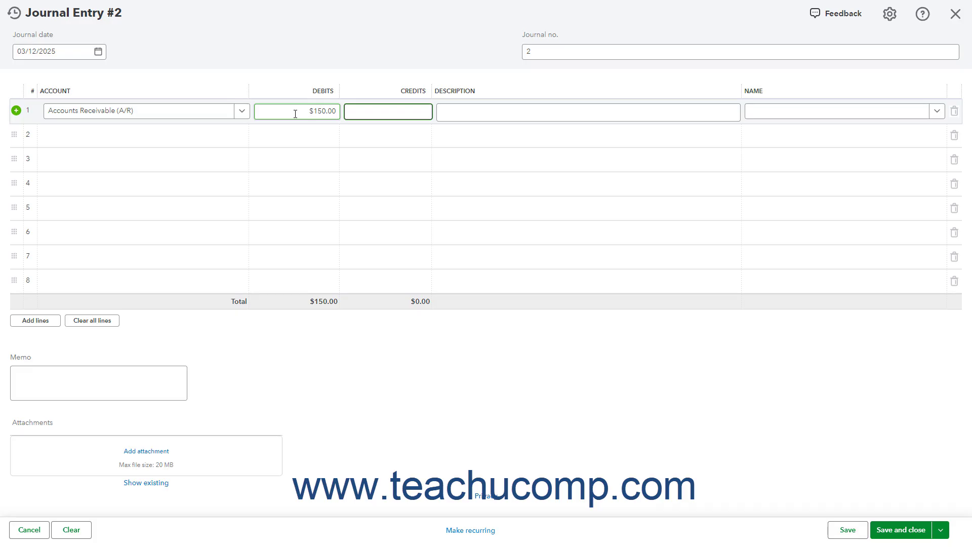
pyautogui.press('Tab')
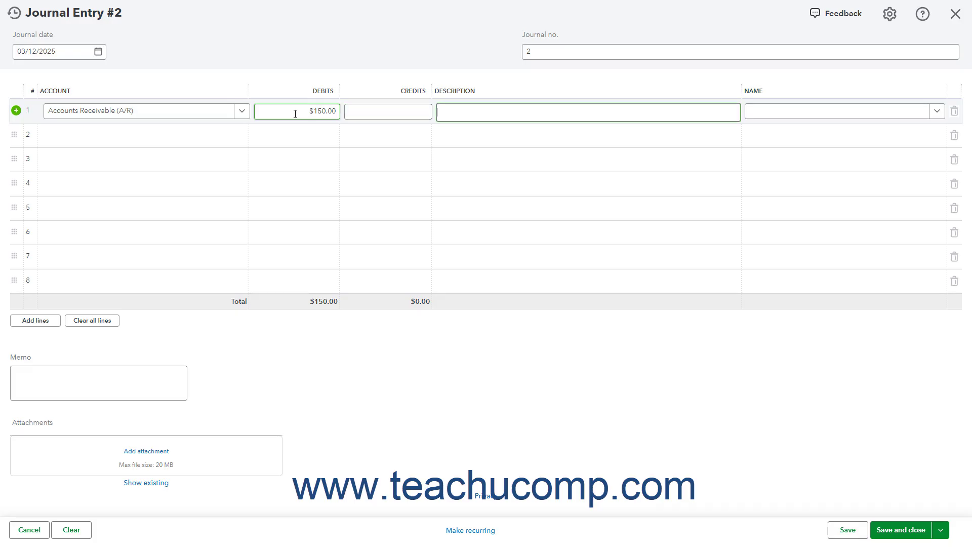
pyautogui.write('Customer bounced check')
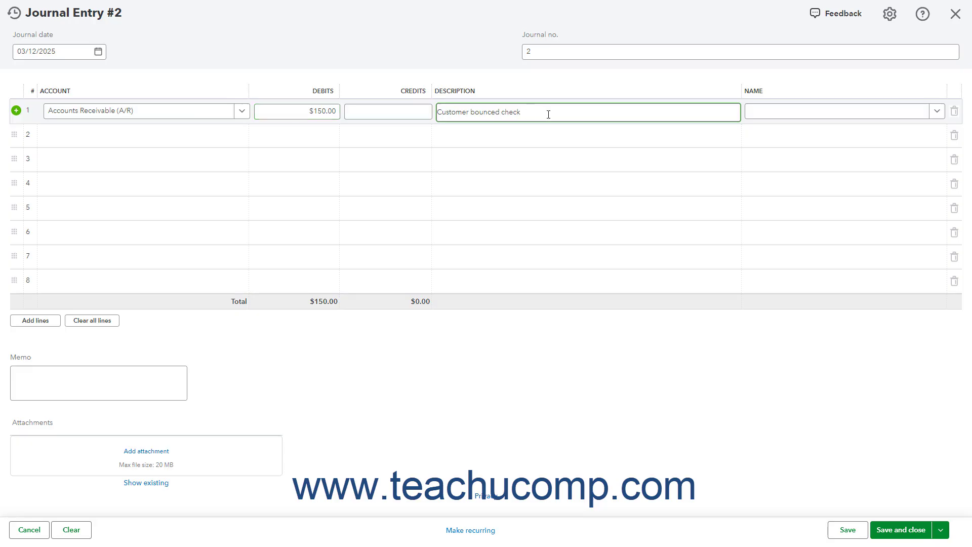
pyautogui.click(935, 112)
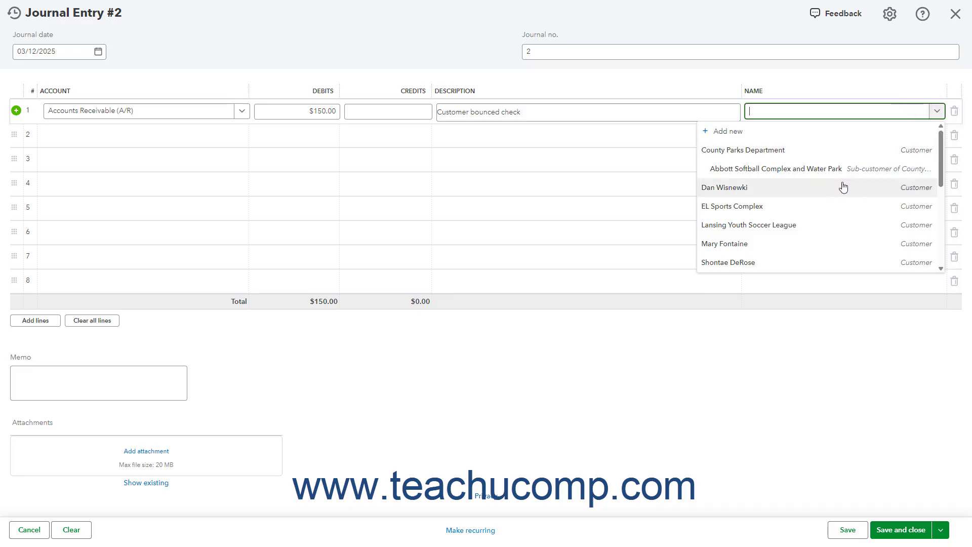
pyautogui.click(759, 243)
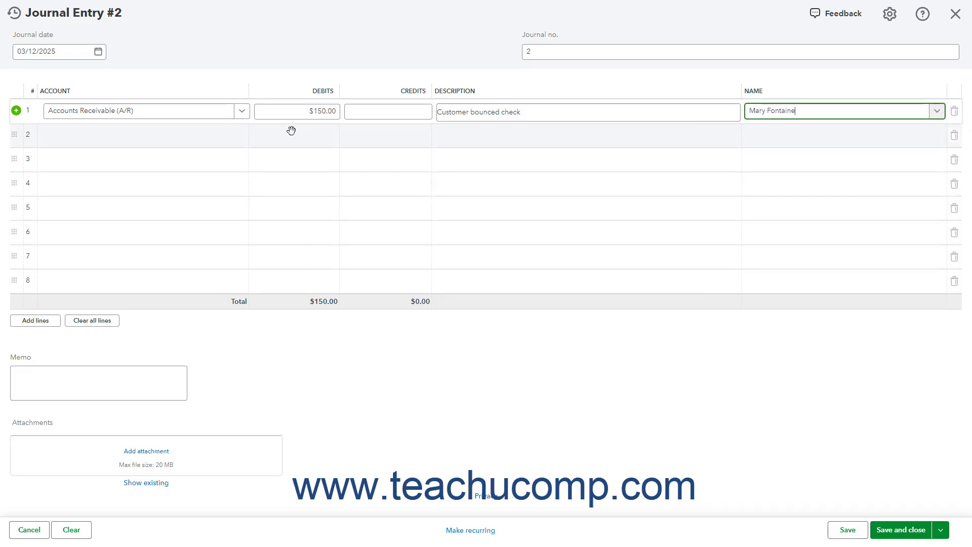
pyautogui.click(226, 140)
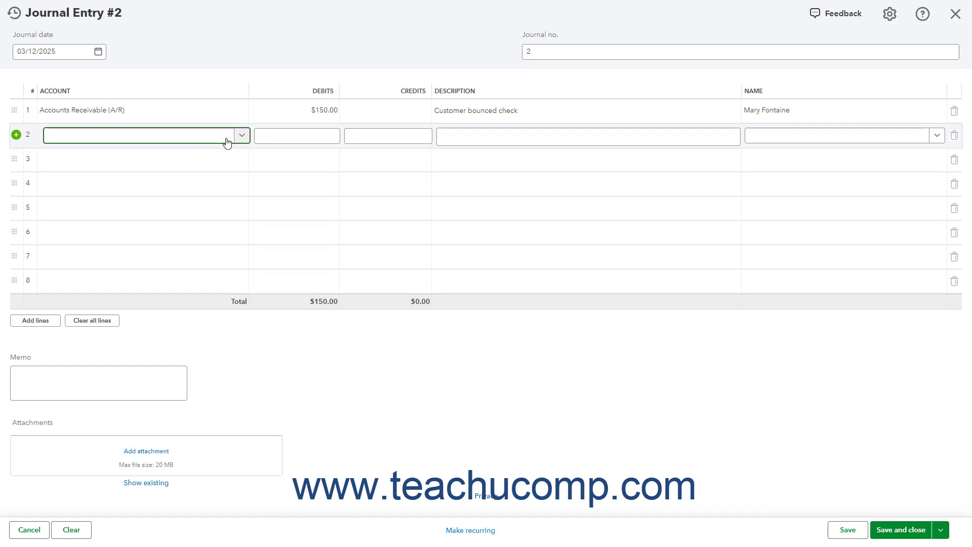
# Credit Savings $150.00 on line 2 and save Journal Entry #2.
pyautogui.click(241, 136)
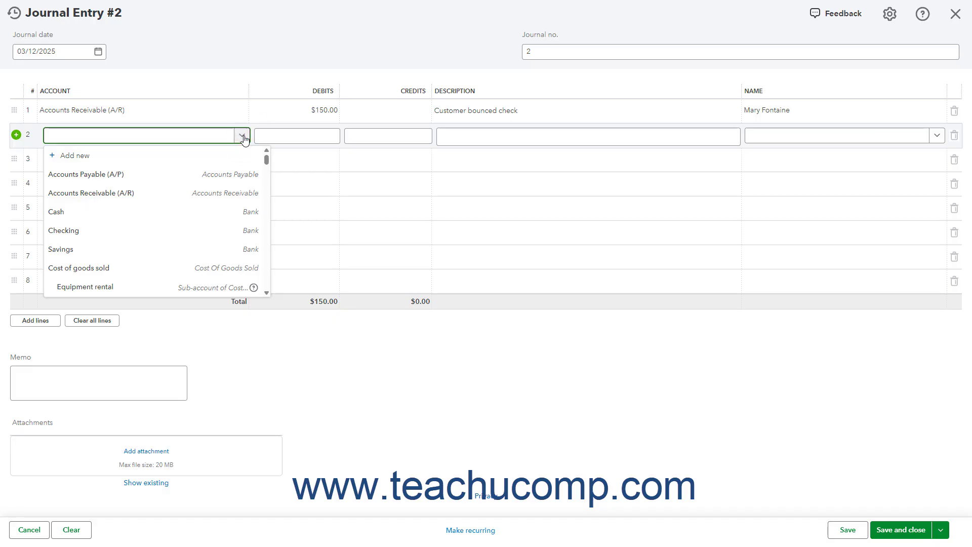
pyautogui.click(142, 249)
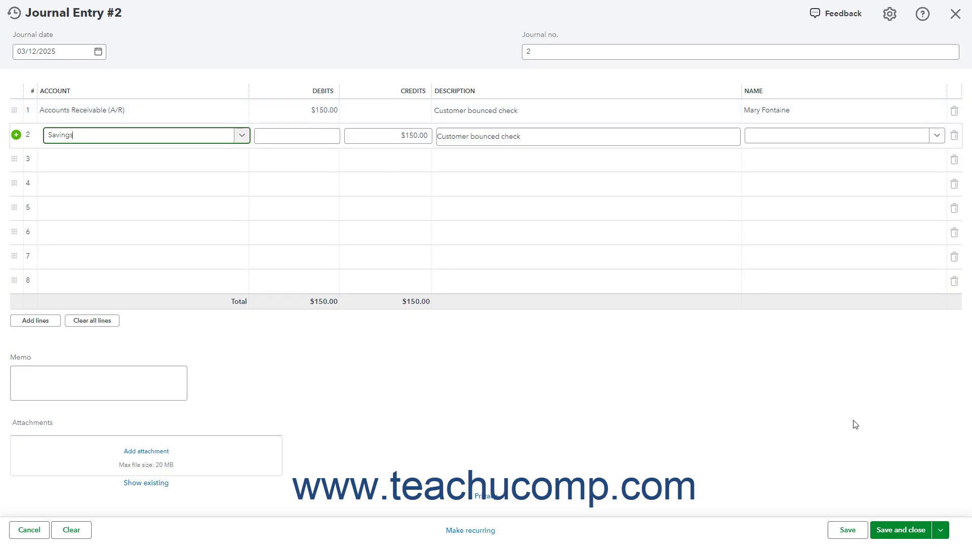
pyautogui.click(896, 533)
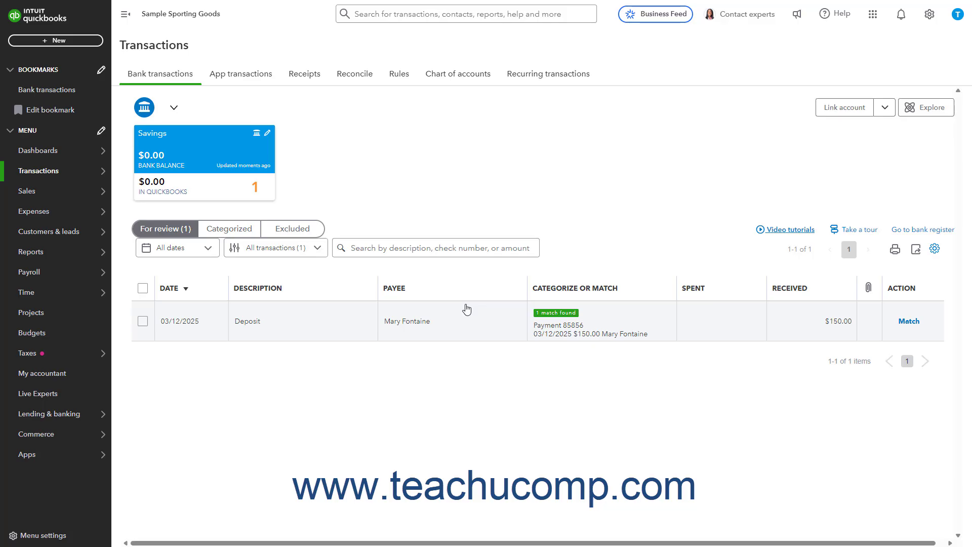
# Go to the Sales > Customers list.
pyautogui.moveTo(63, 199)
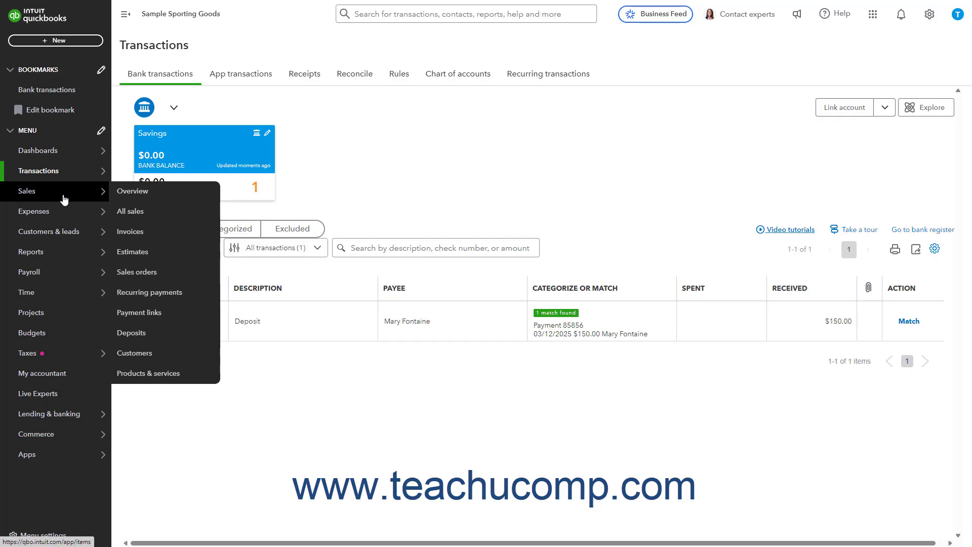
pyautogui.click(145, 350)
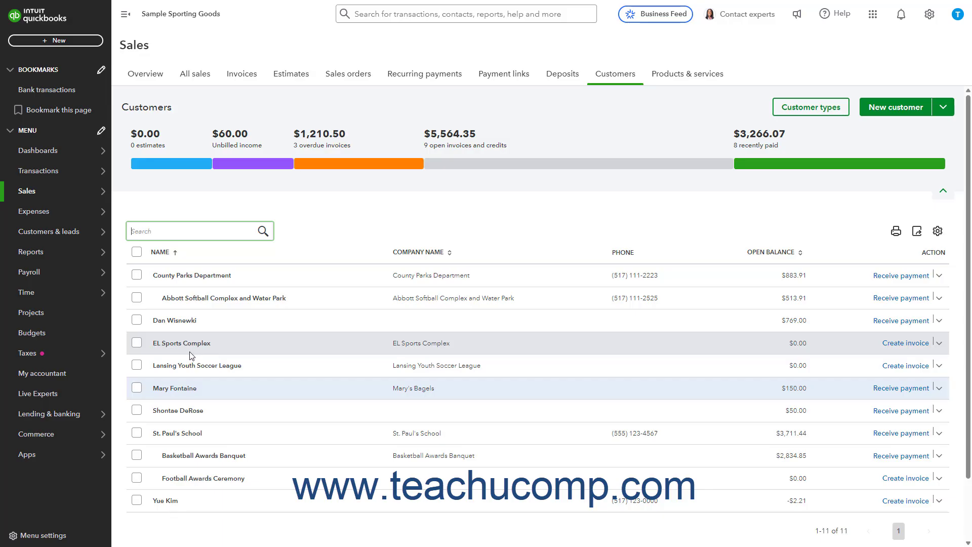
pyautogui.click(175, 388)
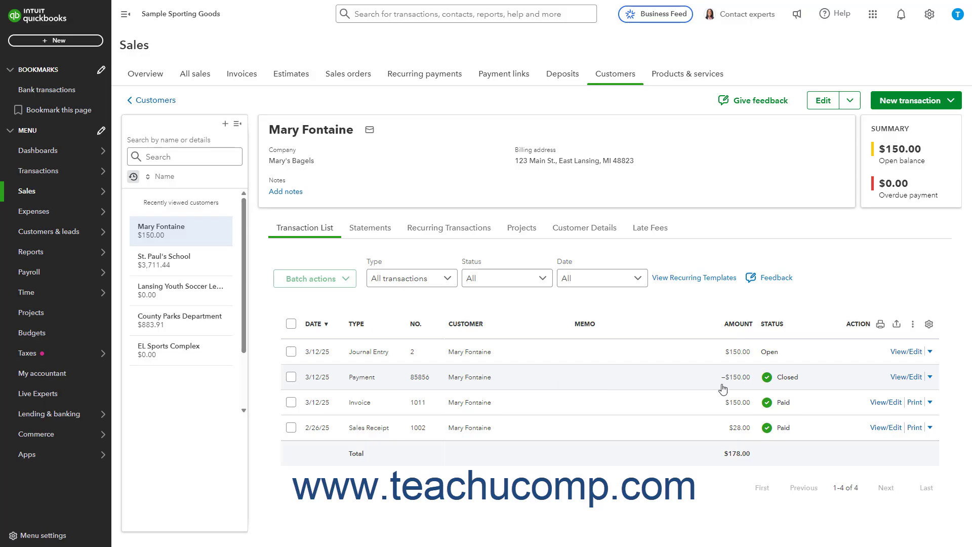
pyautogui.click(911, 379)
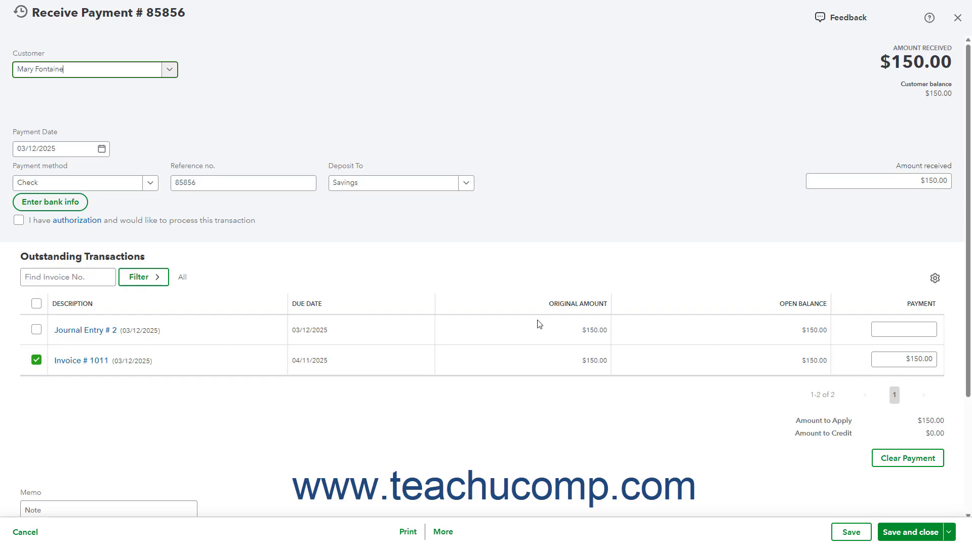
# Reapply payment 85856 from Invoice 1011 to Journal Entry #2 and save the change.
pyautogui.click(36, 360)
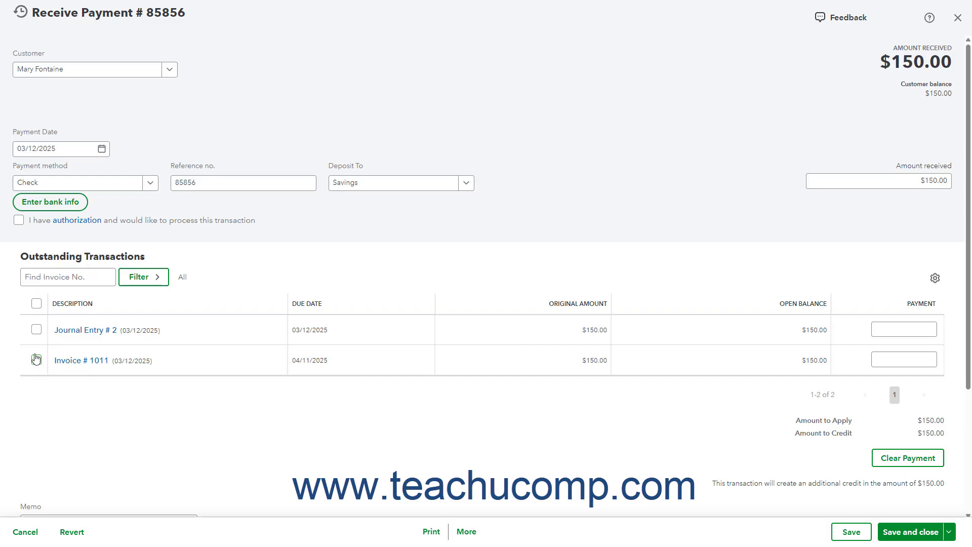
pyautogui.click(37, 330)
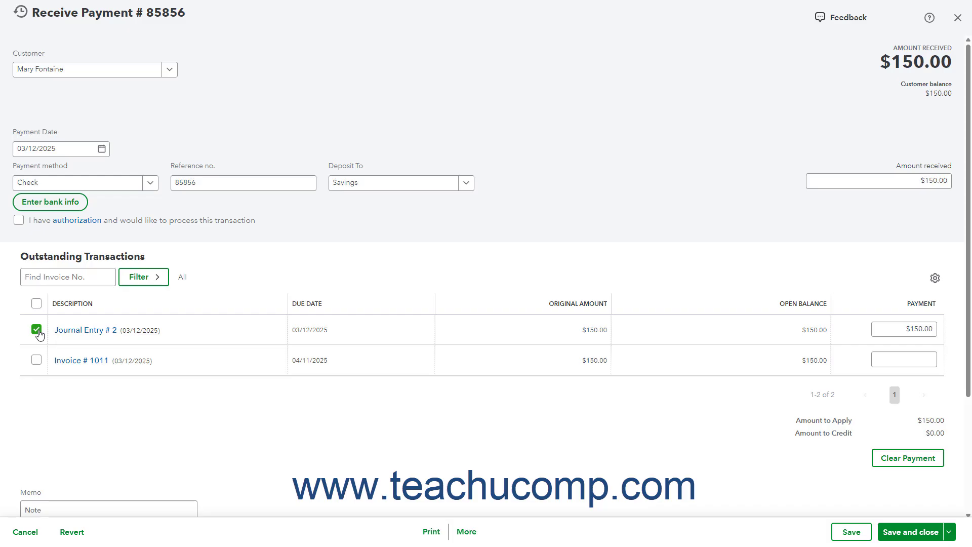
pyautogui.click(896, 531)
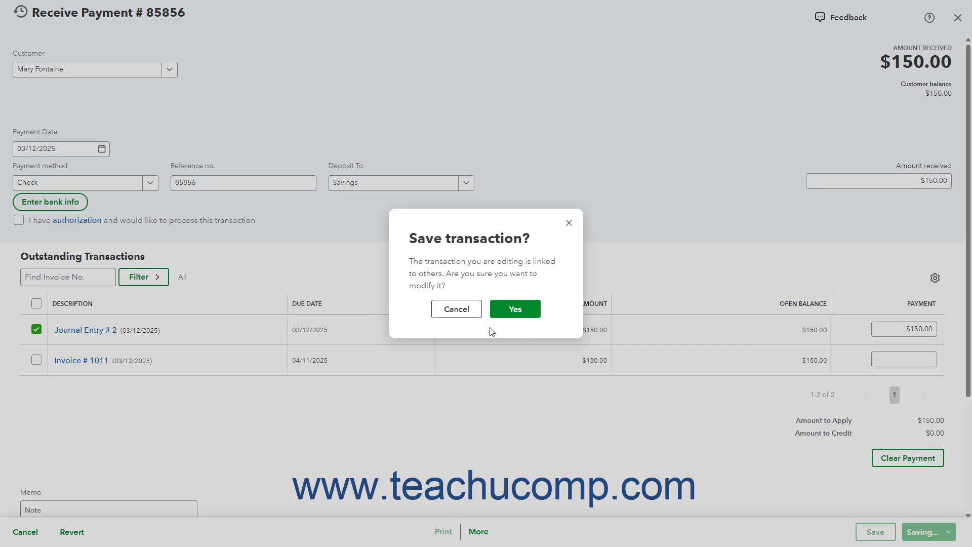
pyautogui.click(513, 313)
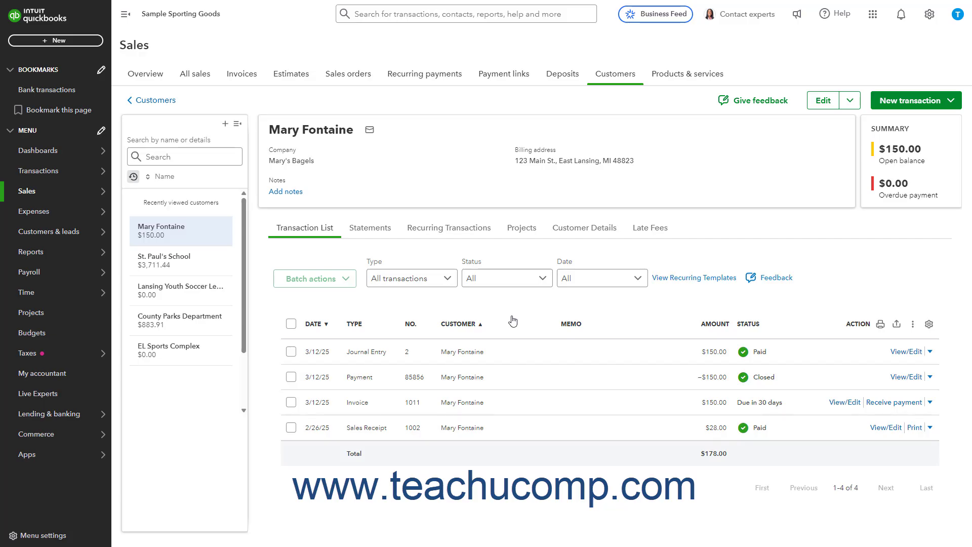
pyautogui.click(678, 82)
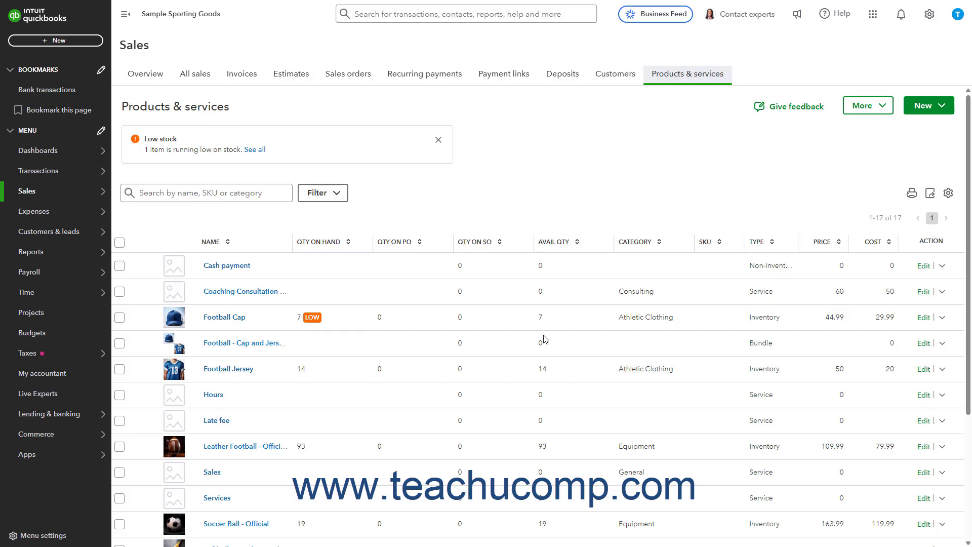
pyautogui.scroll(-4, 544, 340)
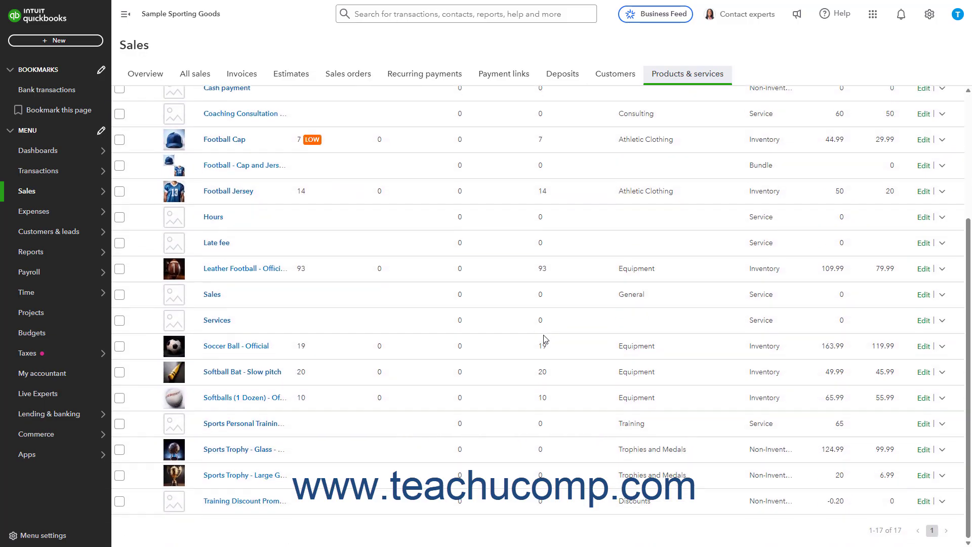
pyautogui.scroll(4, 545, 339)
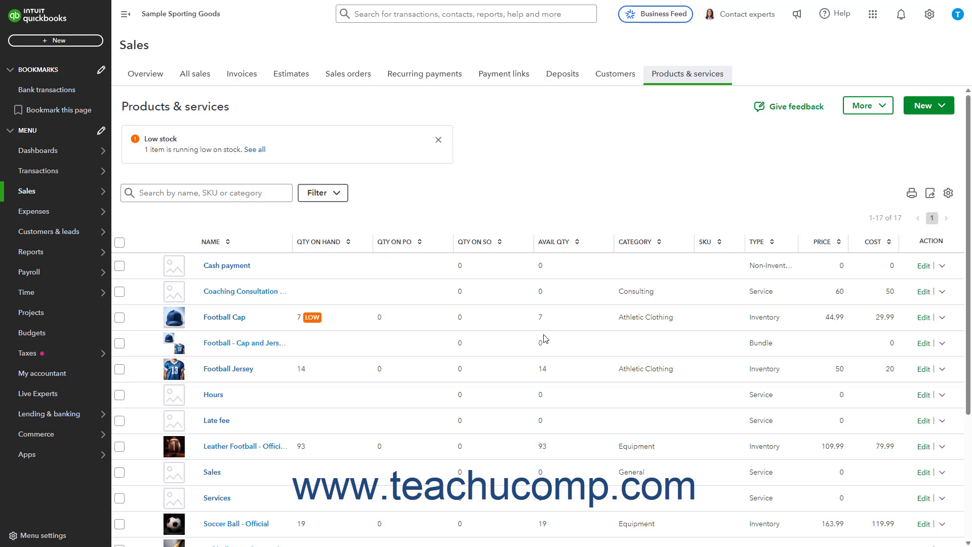
pyautogui.click(211, 111)
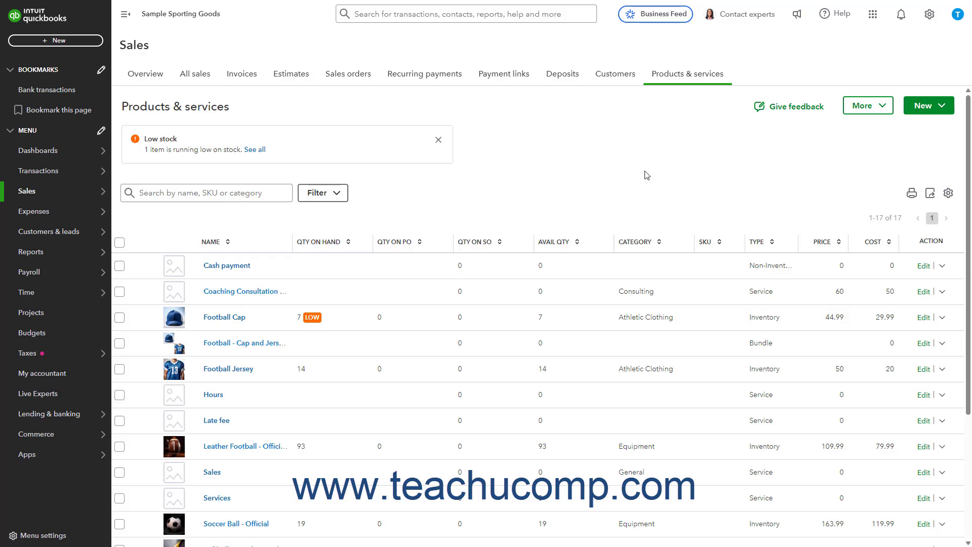
# Create the Bounced Check Fee service with income account NSF Fees, matching description, and Nontaxable tax.
pyautogui.click(907, 112)
pyautogui.click(890, 128)
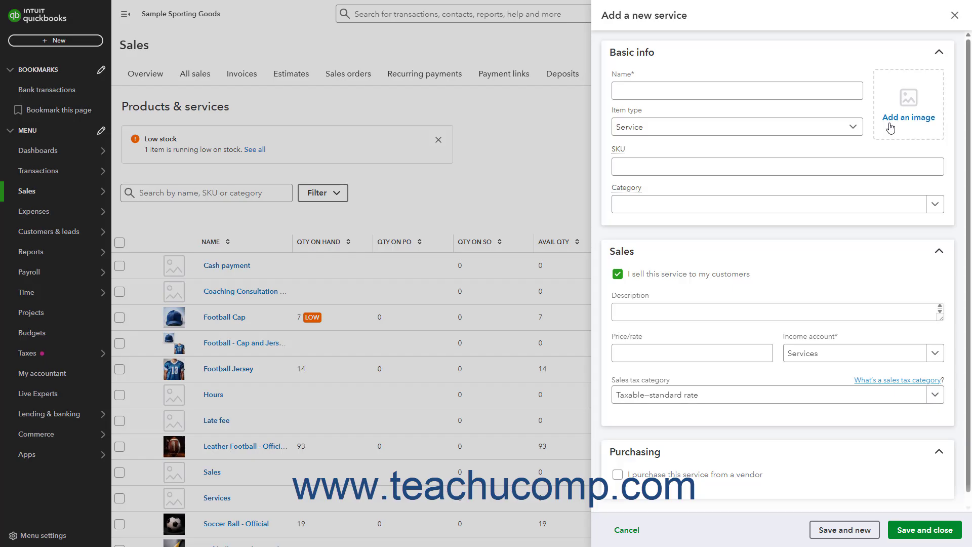
pyautogui.click(745, 93)
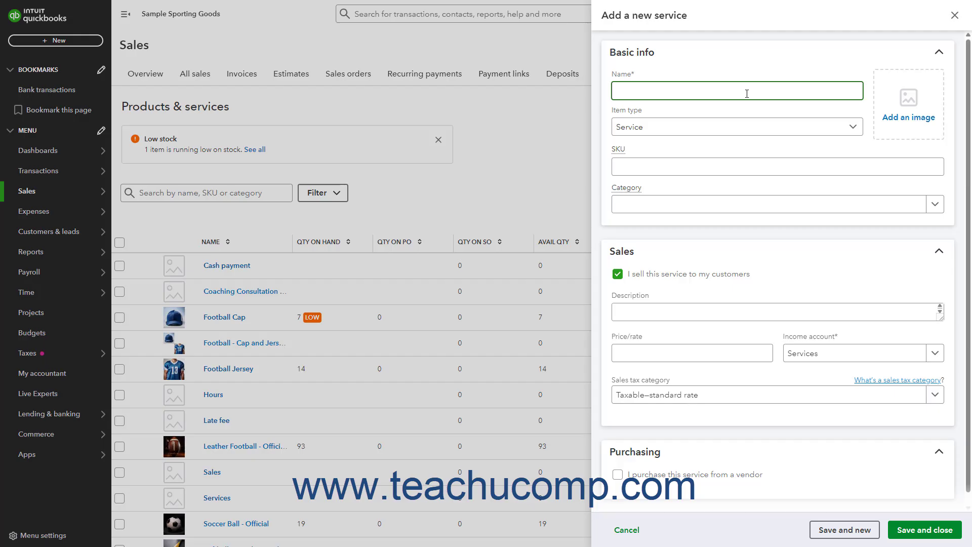
pyautogui.write('Bounced Check Fee')
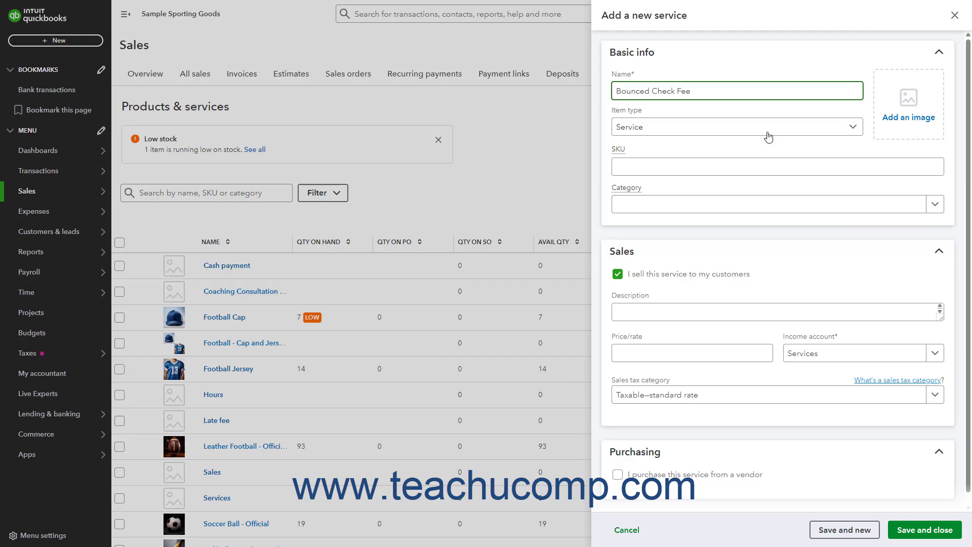
pyautogui.click(935, 354)
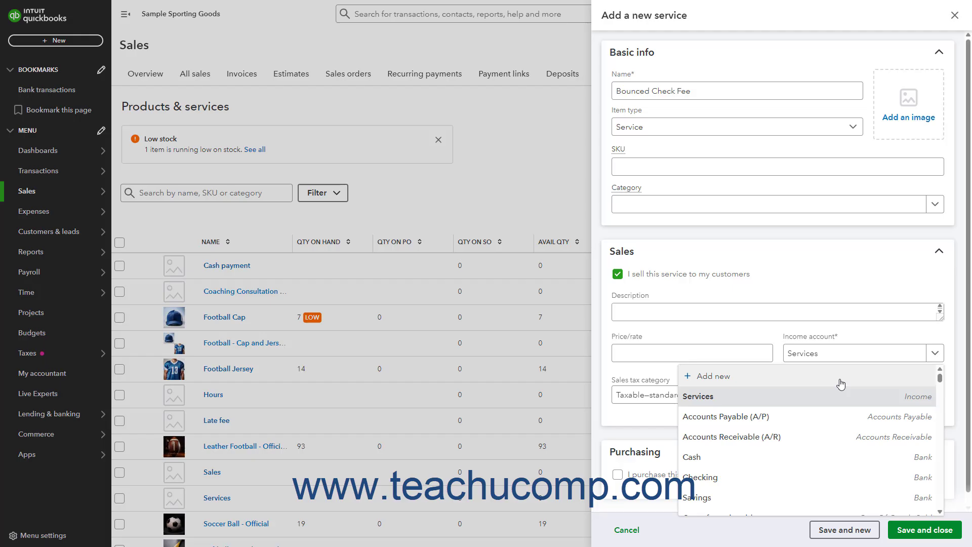
pyautogui.click(679, 313)
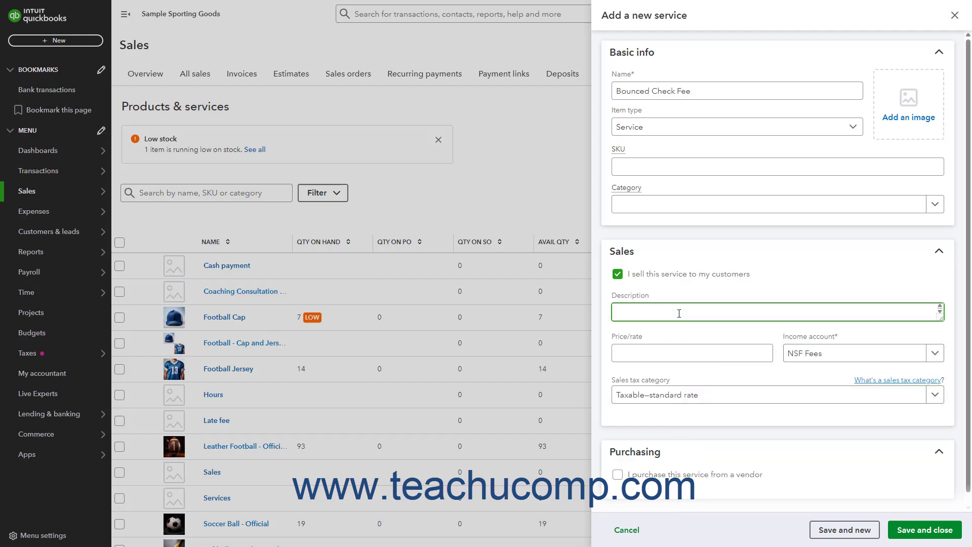
pyautogui.write('Bounced Check Fee')
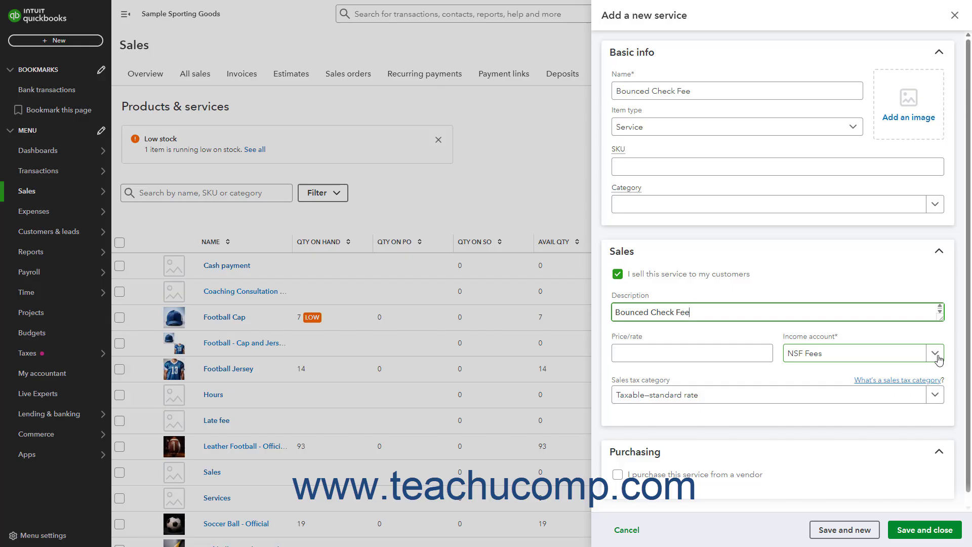
pyautogui.click(936, 395)
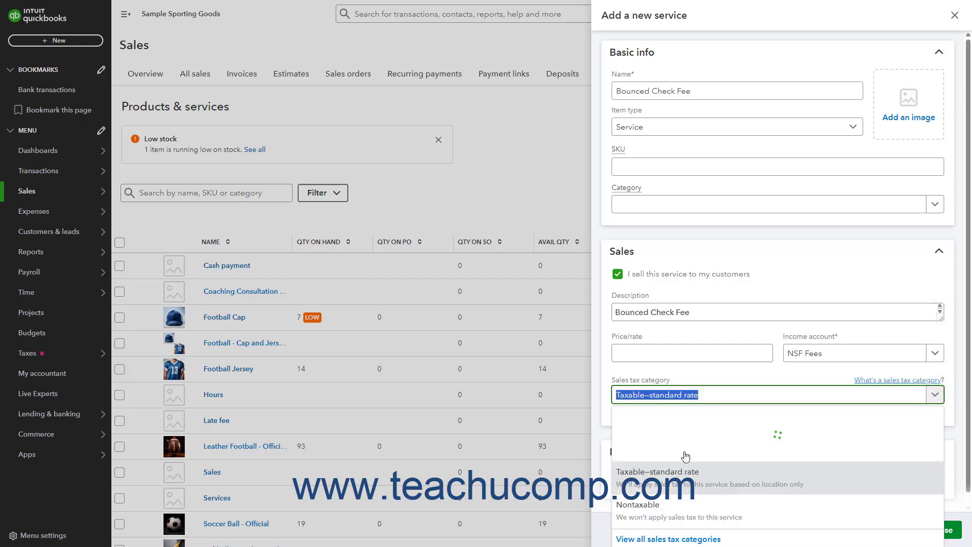
pyautogui.click(672, 506)
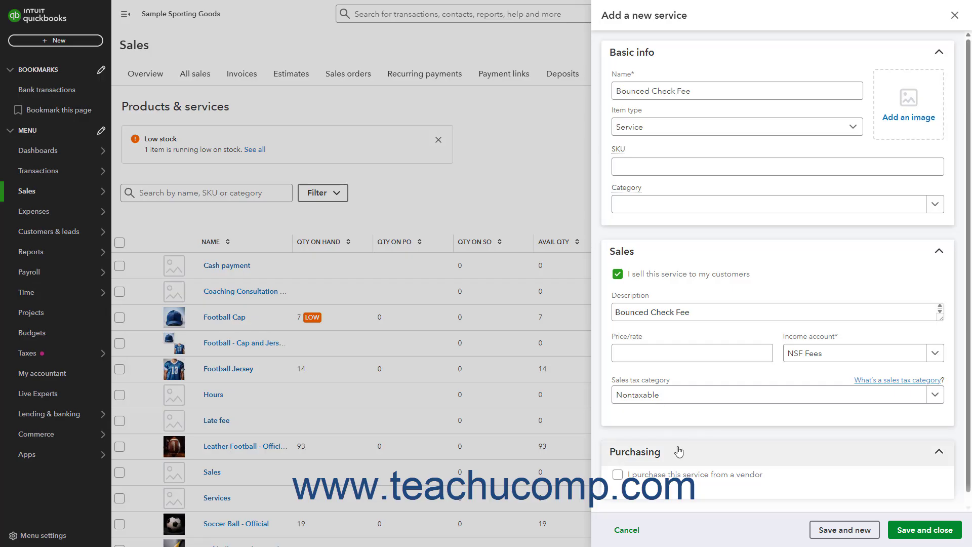
pyautogui.click(904, 535)
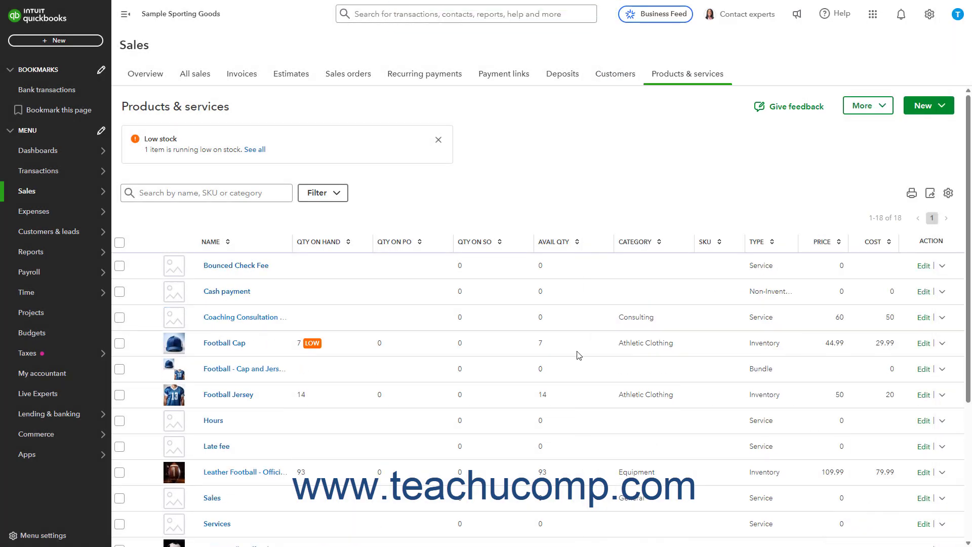
# Start a new invoice for the bounced-check customer dated March 12, 2025.
pyautogui.click(42, 45)
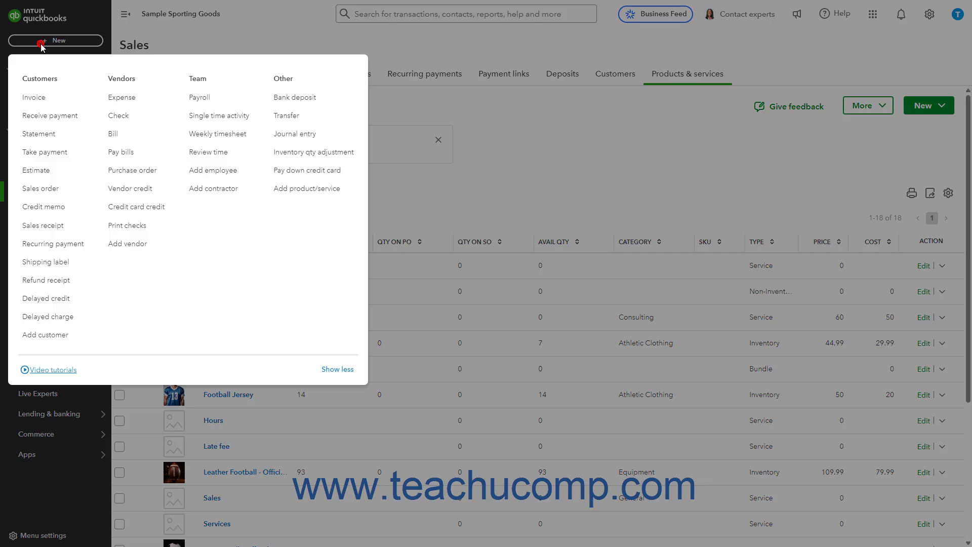
pyautogui.click(48, 101)
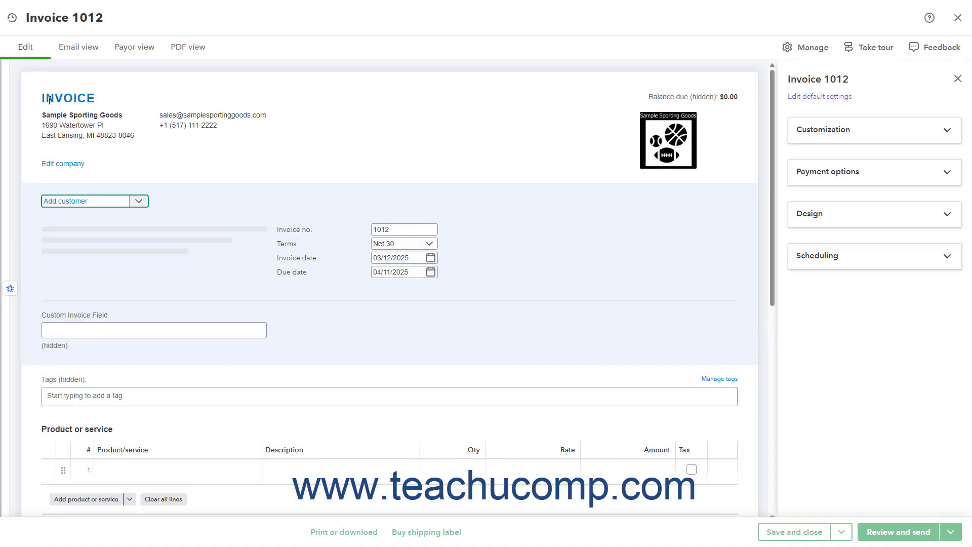
pyautogui.click(138, 202)
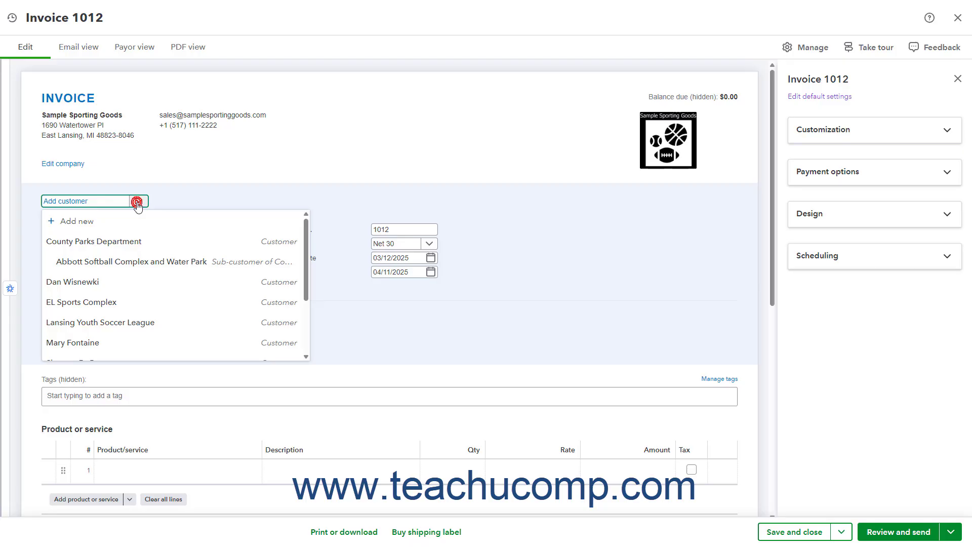
pyautogui.click(108, 349)
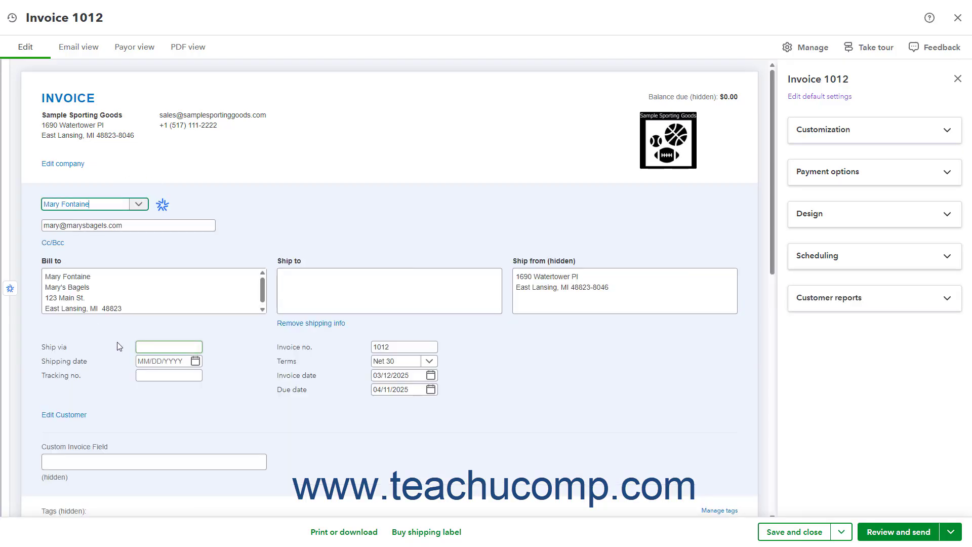
pyautogui.click(373, 349)
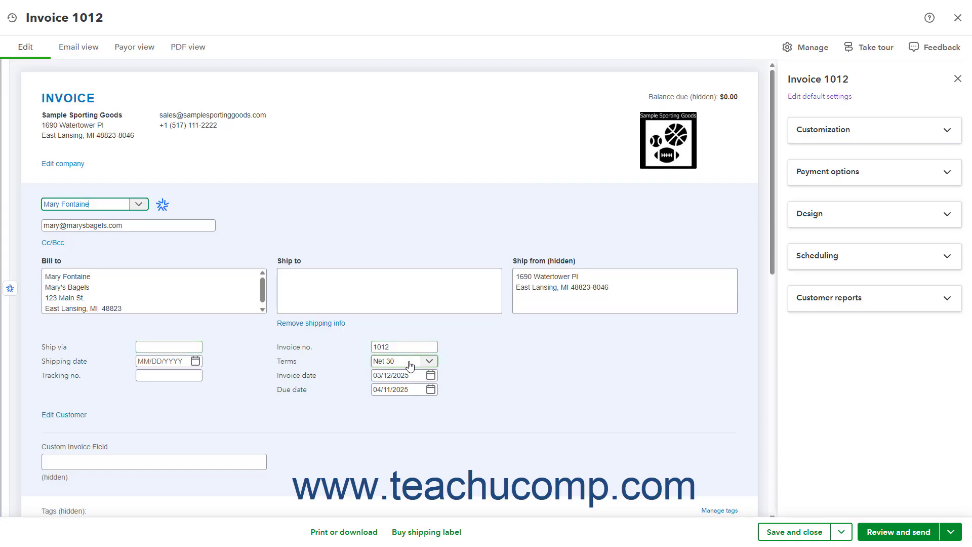
pyautogui.click(431, 375)
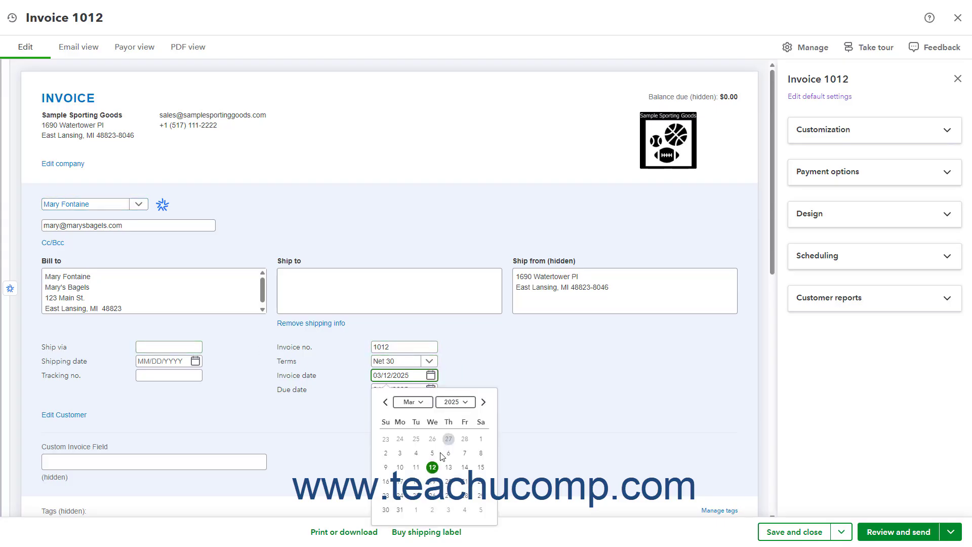
pyautogui.click(431, 467)
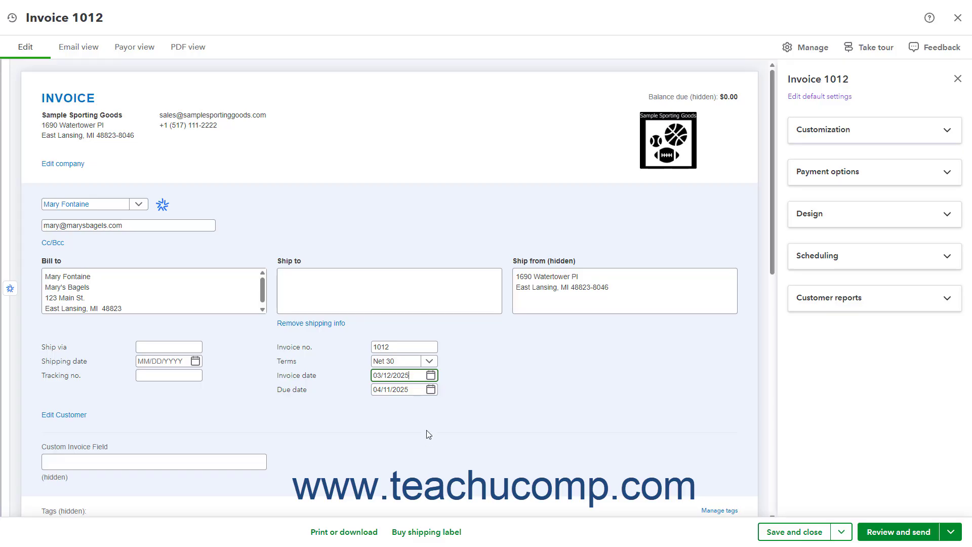
pyautogui.scroll(-3, 428, 435)
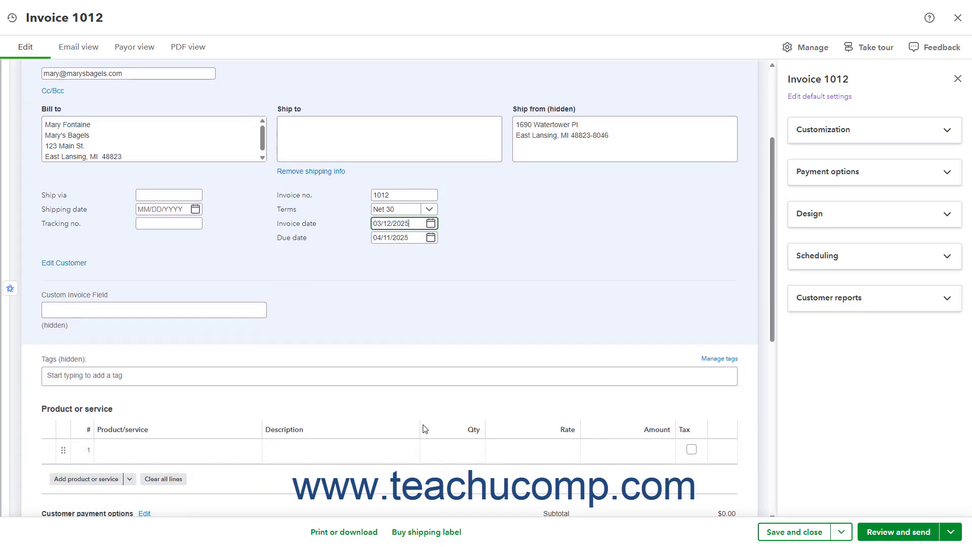
# Add a Bounced Check Fee line for 25.00 on the invoice.
pyautogui.click(207, 455)
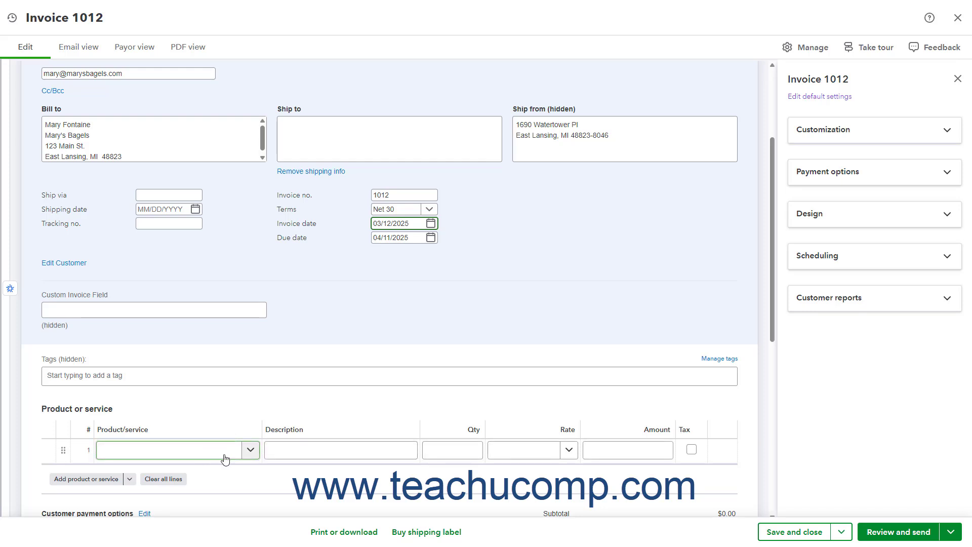
pyautogui.click(250, 450)
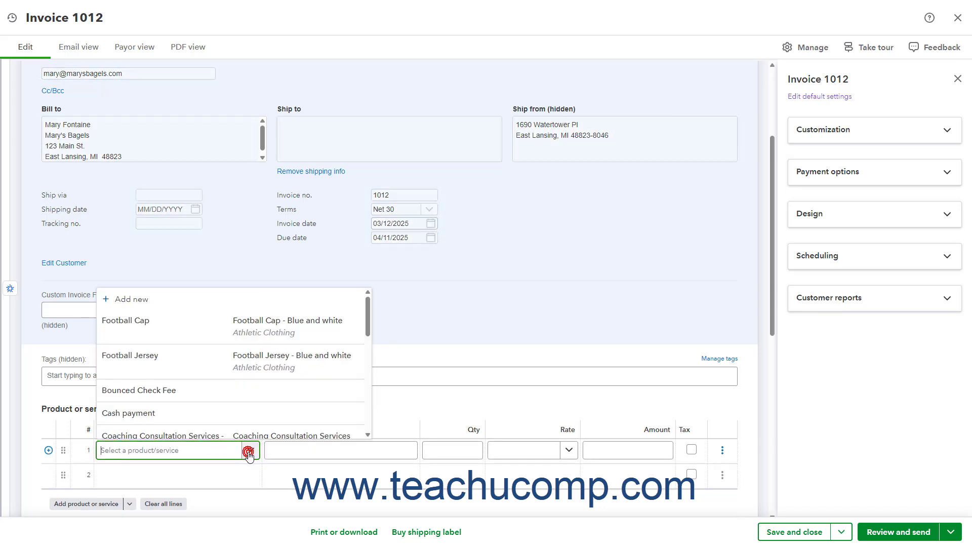
pyautogui.click(233, 395)
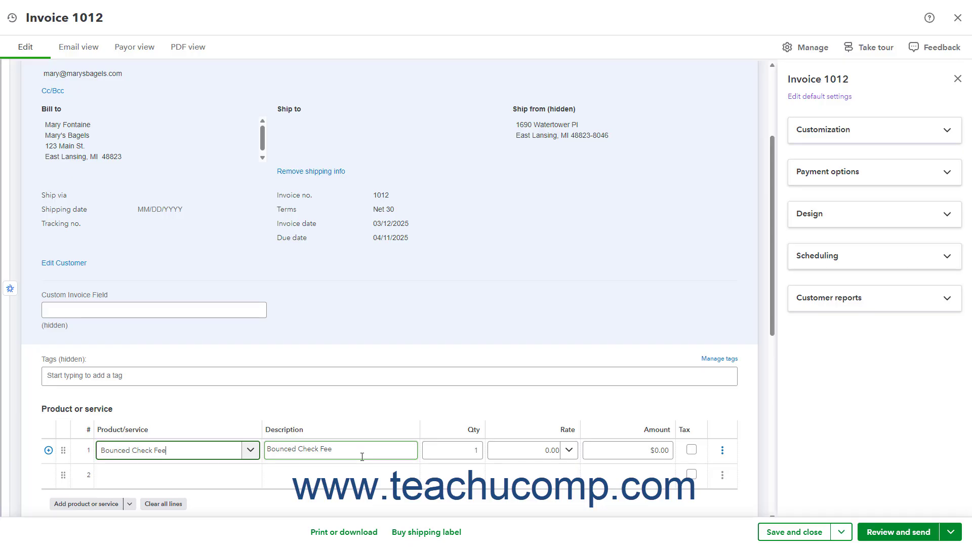
pyautogui.click(658, 450)
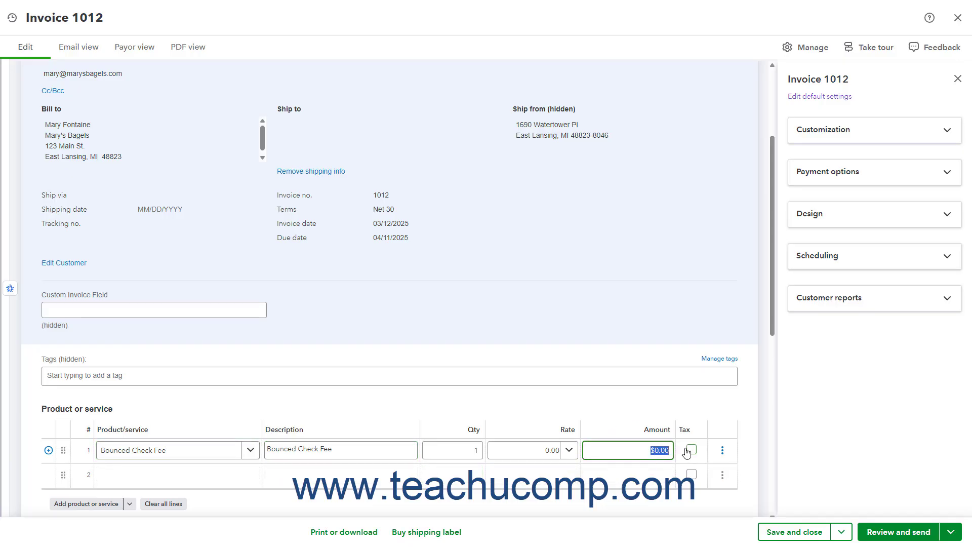
pyautogui.write('25.00')
pyautogui.scroll(-3, 660, 419)
pyautogui.scroll(-2, 661, 420)
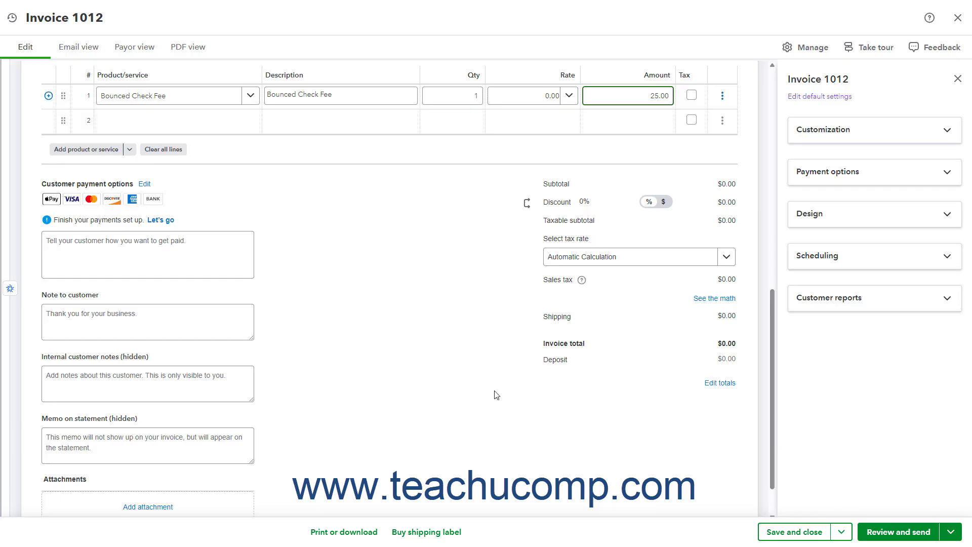
# Enter 'Bounced Check Fee Invoice' as the statement memo.
pyautogui.click(156, 447)
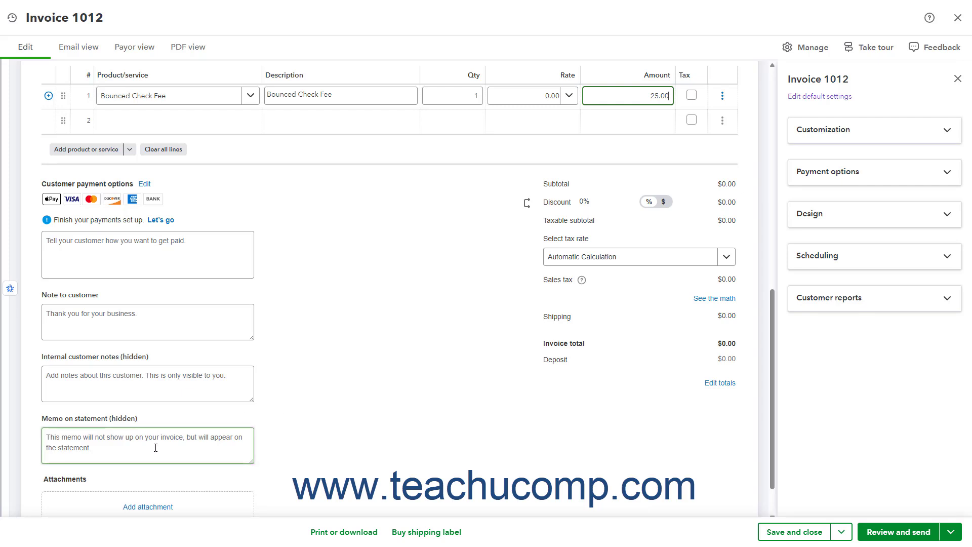
pyautogui.click(156, 447)
pyautogui.write('Bounced Check Fee Invoice')
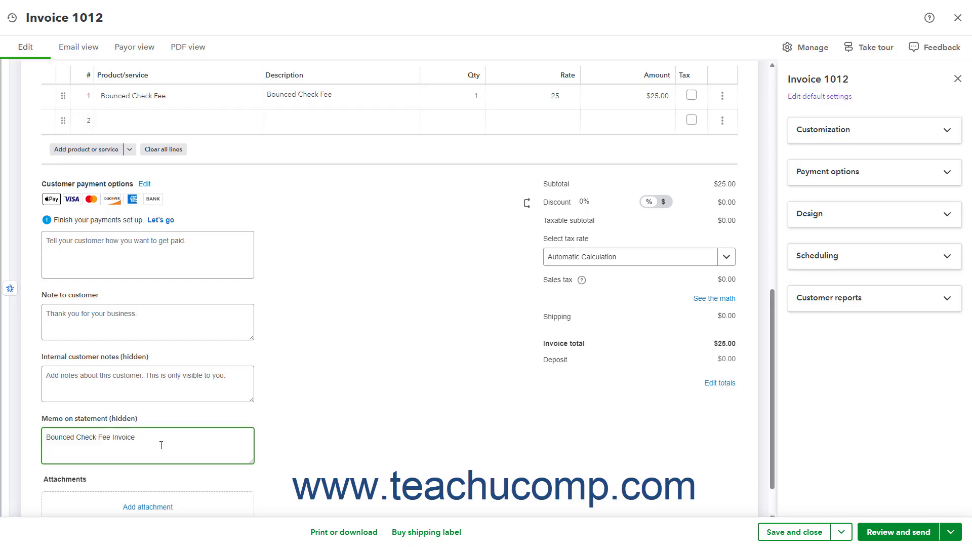
# Save the fee invoice and start a new Expense transaction.
pyautogui.click(783, 533)
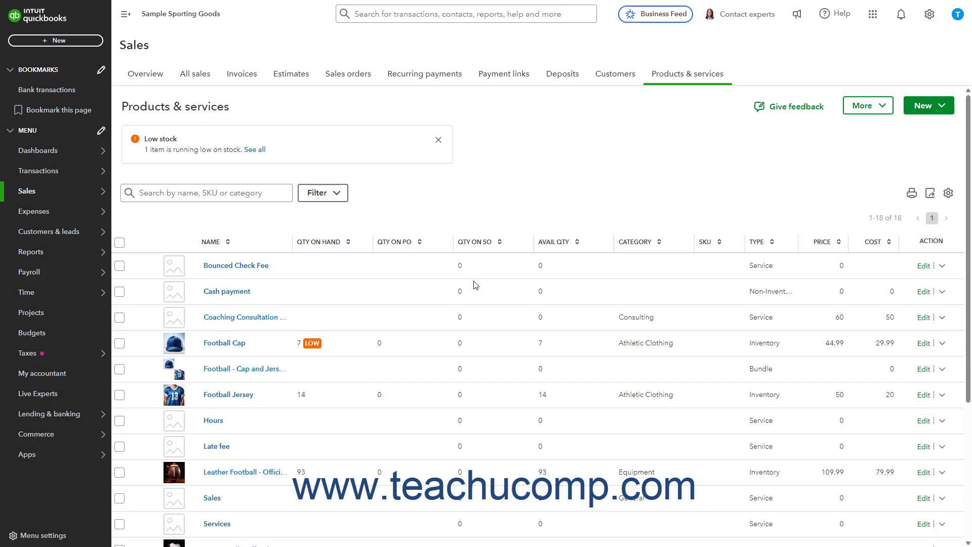
pyautogui.click(81, 41)
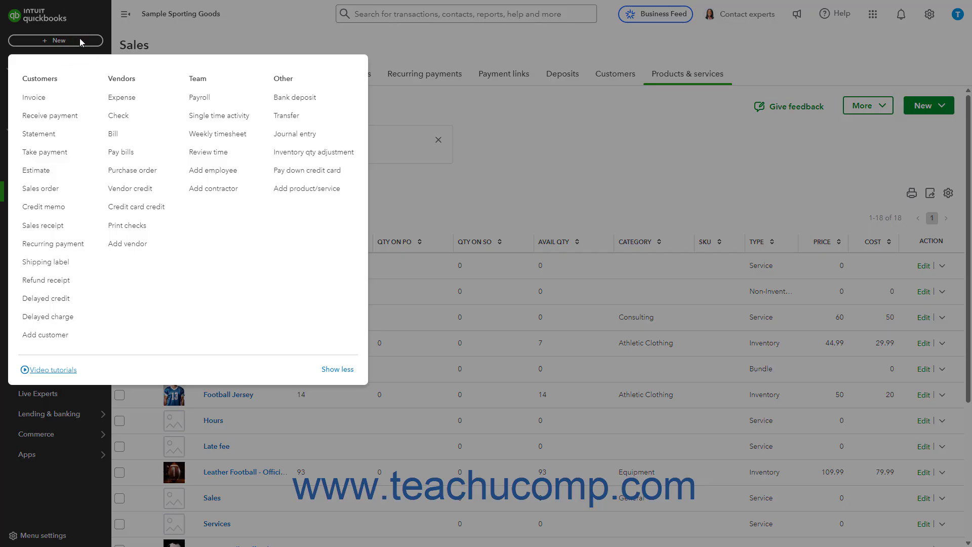
pyautogui.click(121, 99)
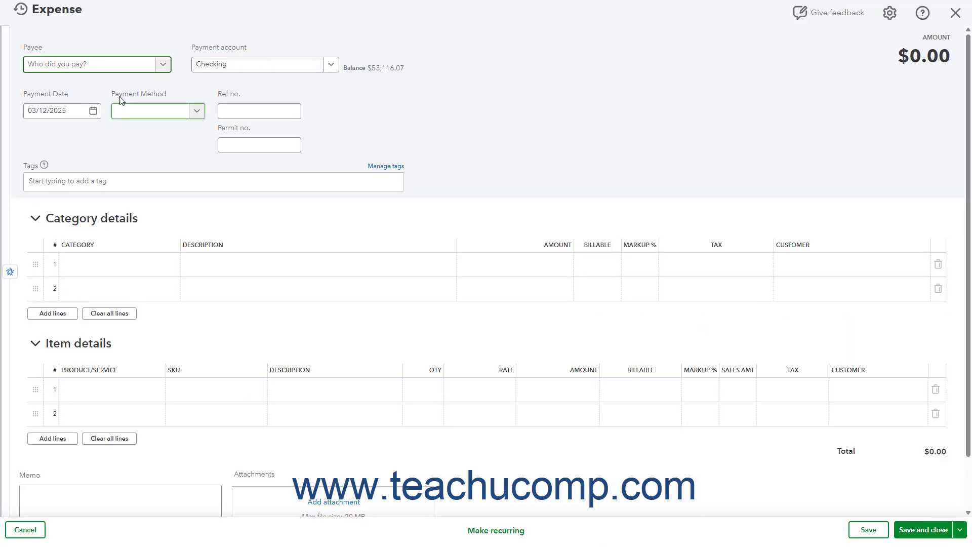
# Set payee Michigan Bank One, pay from Savings, date 03/12/2025, Ref no. 'NSF Fee'.
pyautogui.click(160, 70)
pyautogui.click(169, 83)
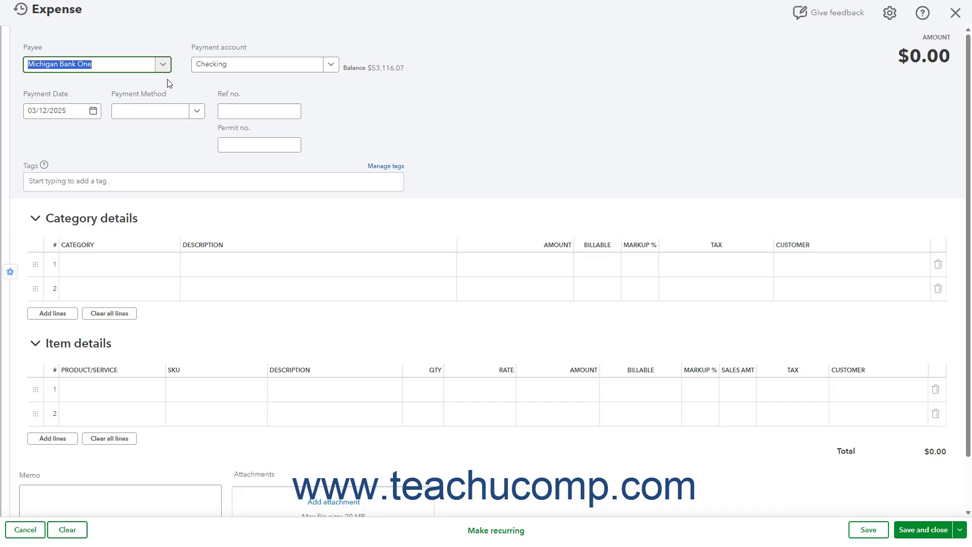
pyautogui.click(334, 67)
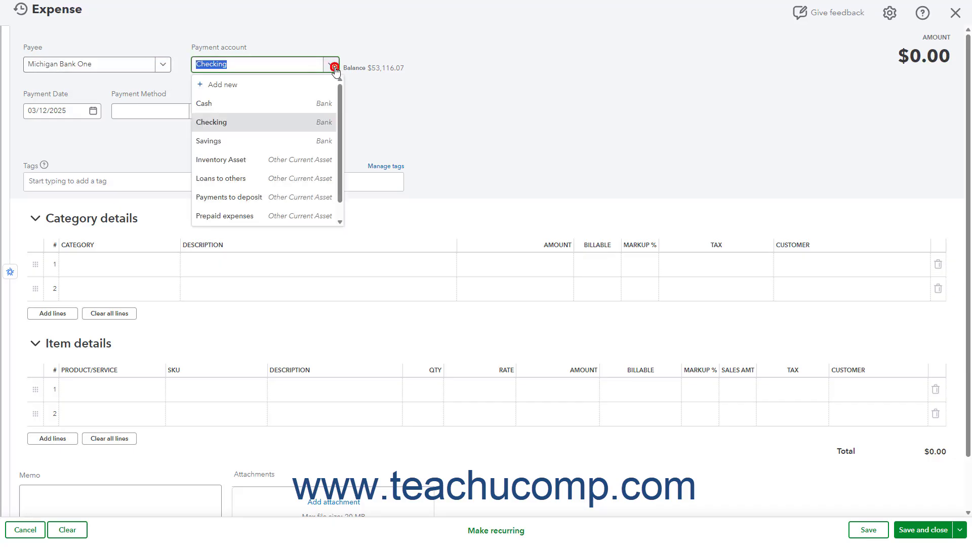
pyautogui.click(284, 141)
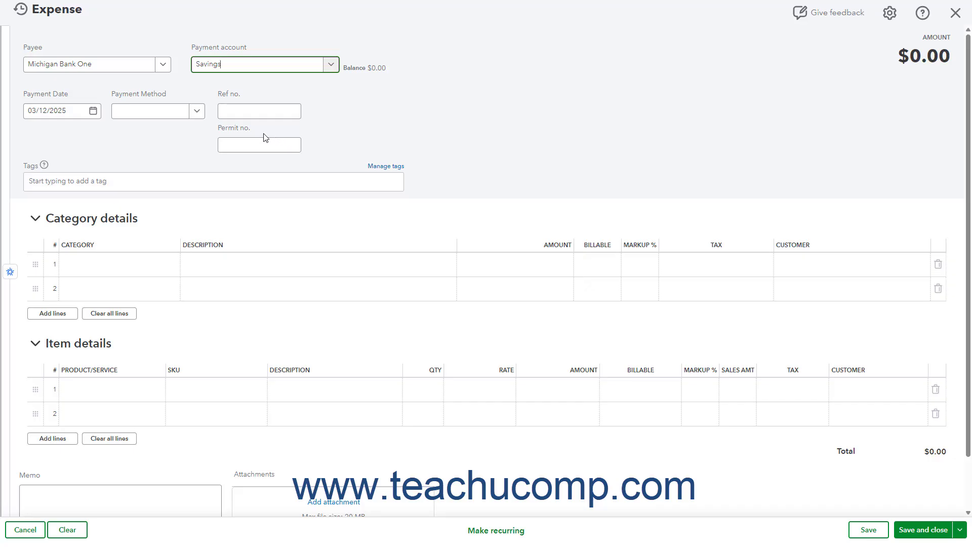
pyautogui.click(93, 110)
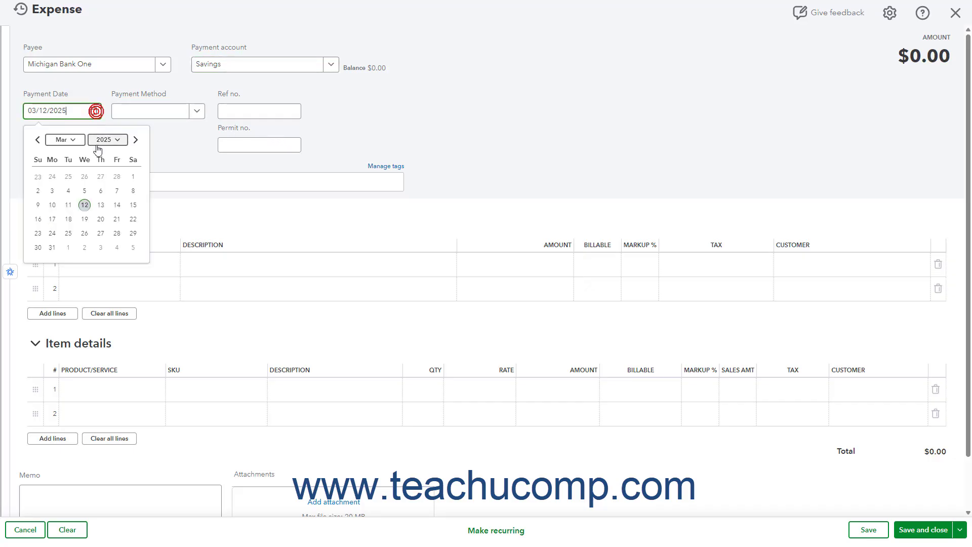
pyautogui.click(84, 203)
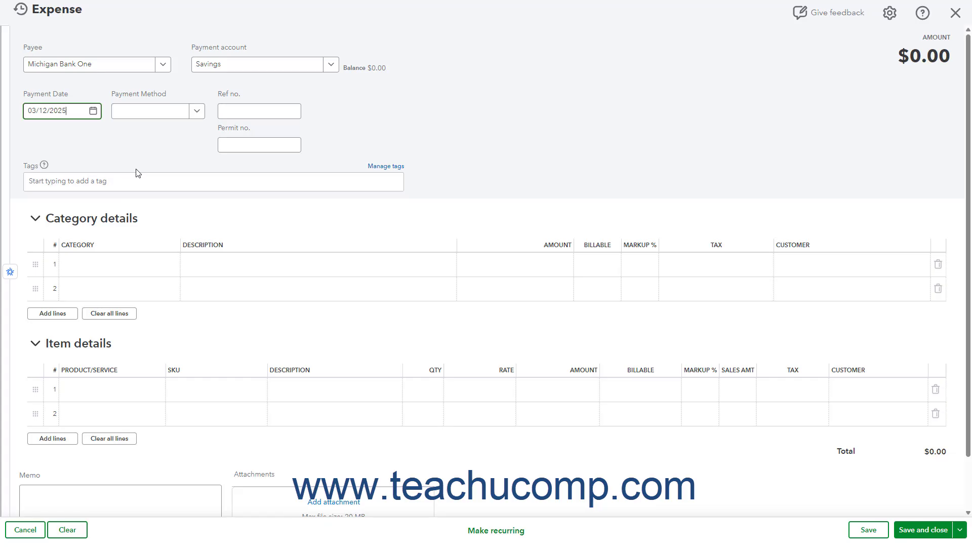
pyautogui.click(240, 113)
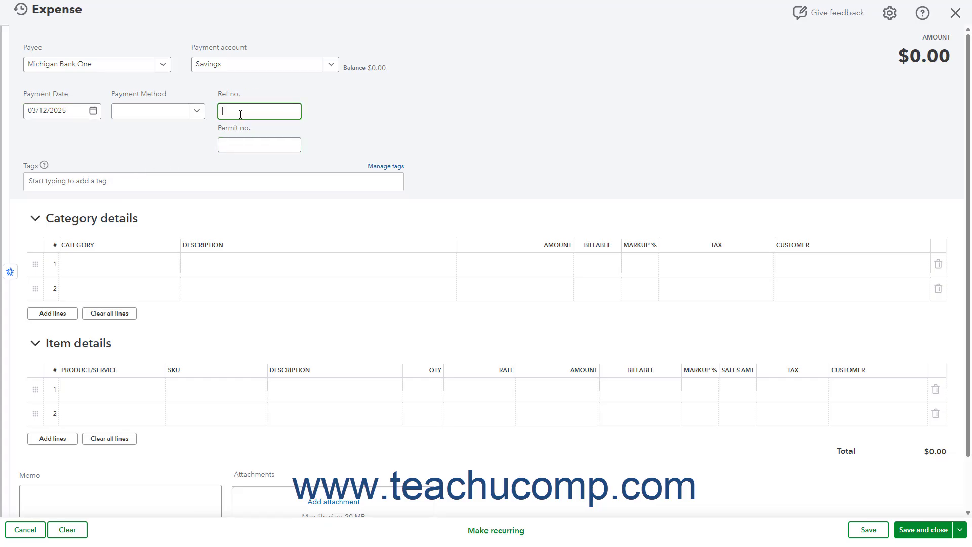
pyautogui.write('NSF Fee')
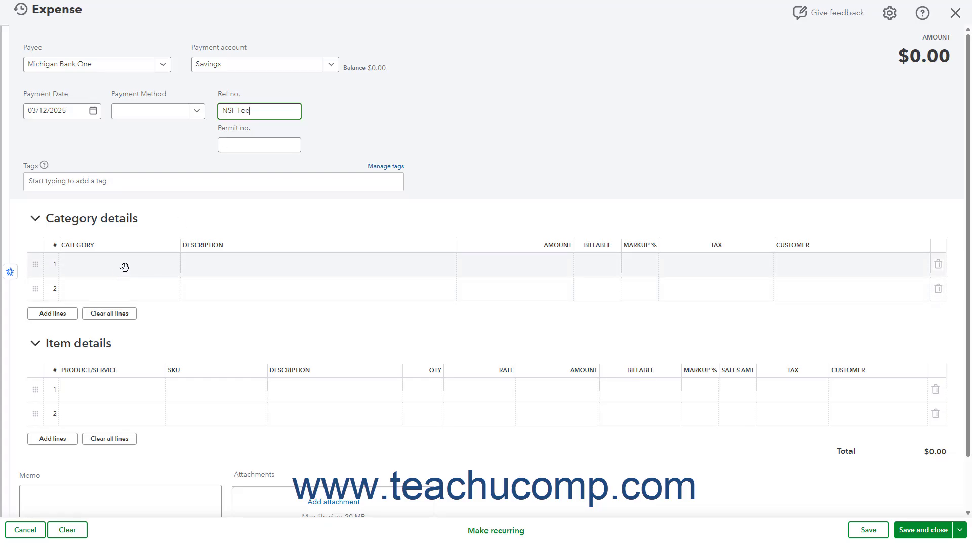
# Add a Bank fees & service charges line of 25.00 described 'NSF Fee from bank'.
pyautogui.click(152, 269)
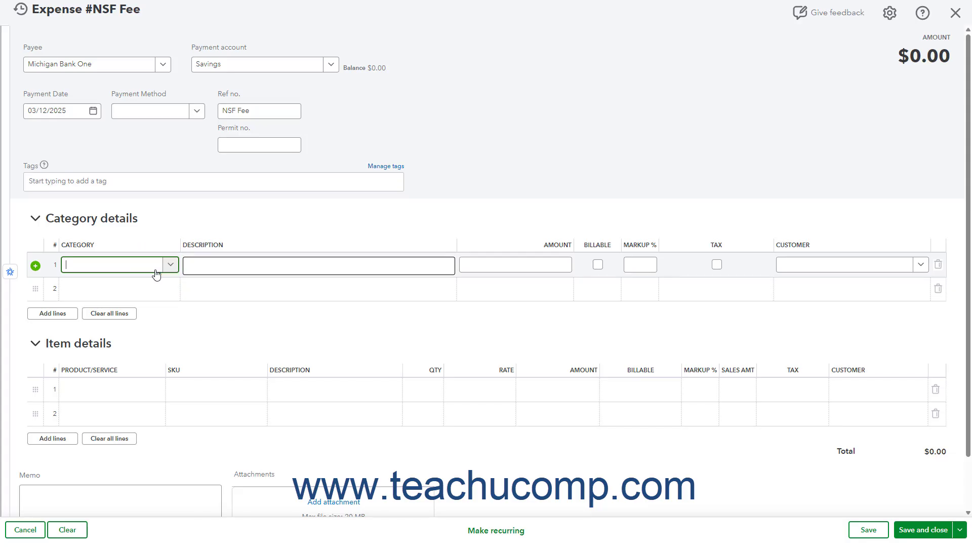
pyautogui.write('bank')
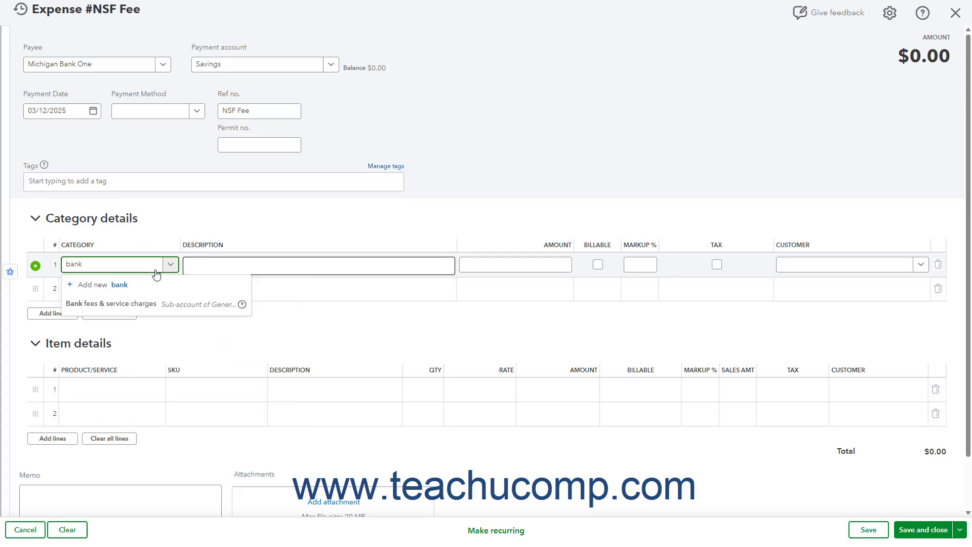
pyautogui.click(145, 303)
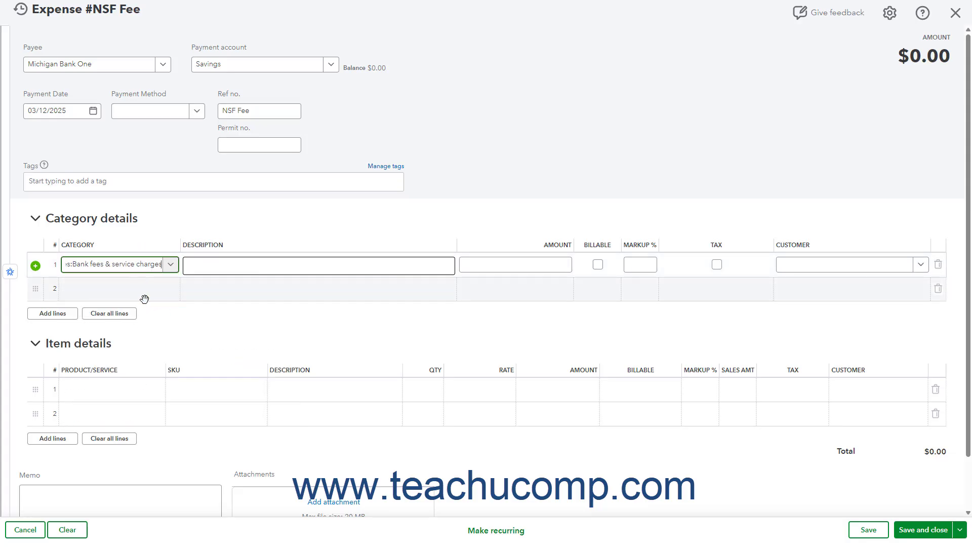
pyautogui.click(209, 271)
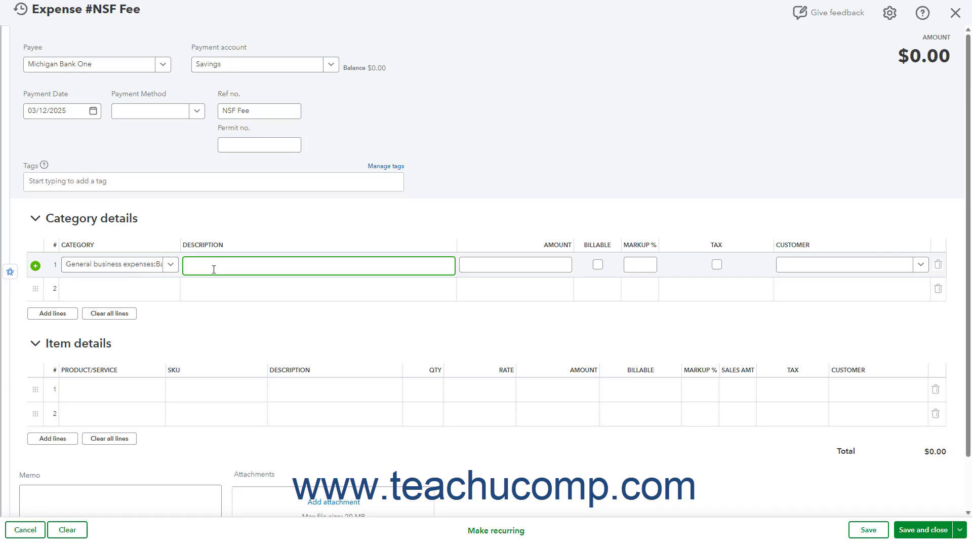
pyautogui.click(526, 267)
pyautogui.write('25.00')
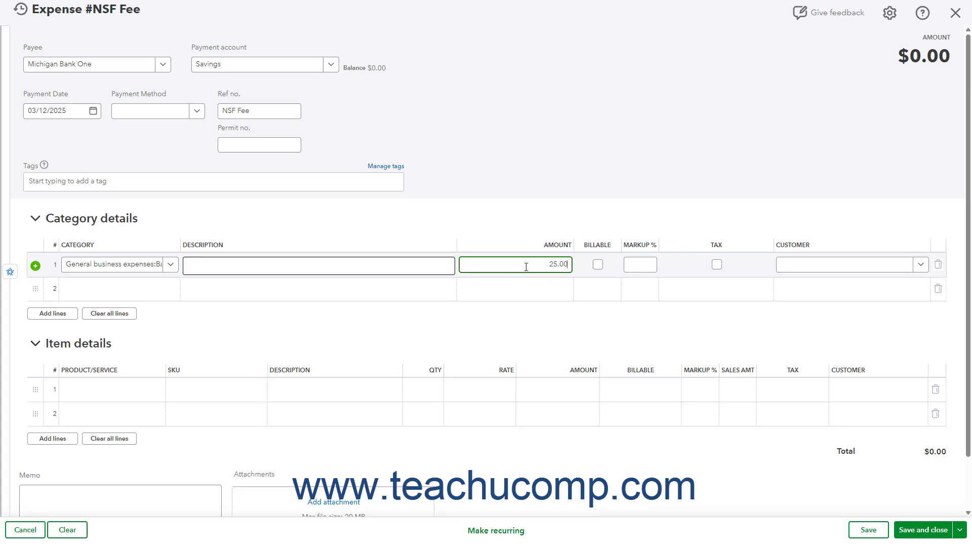
pyautogui.click(381, 267)
pyautogui.write('NSF ')
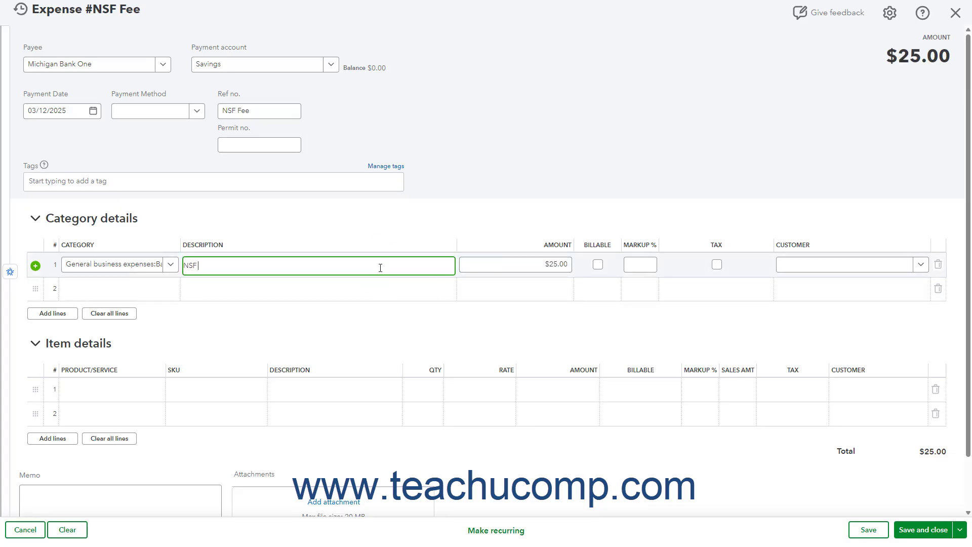
pyautogui.write('Fee from bank')
pyautogui.press('Tab')
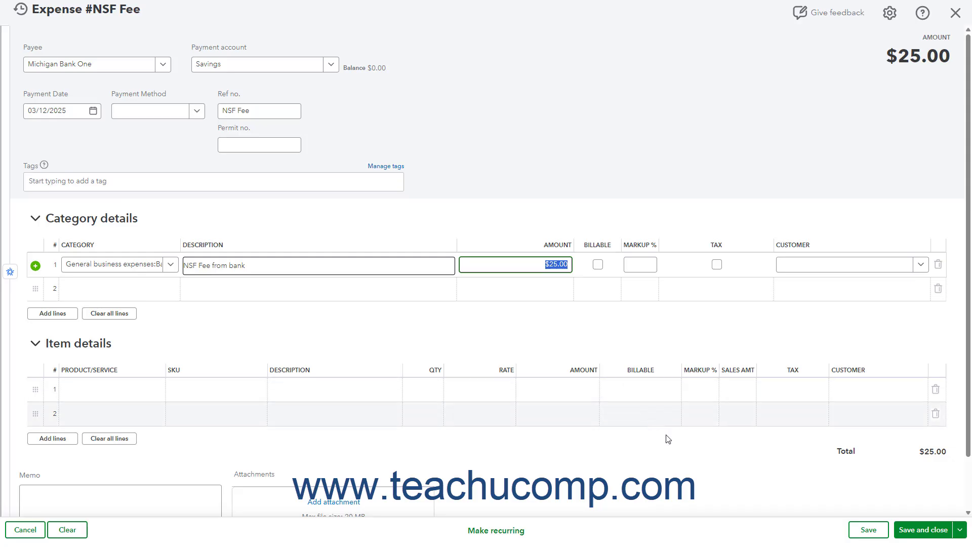
# Save and close the $25.00 NSF fee expense.
pyautogui.click(907, 536)
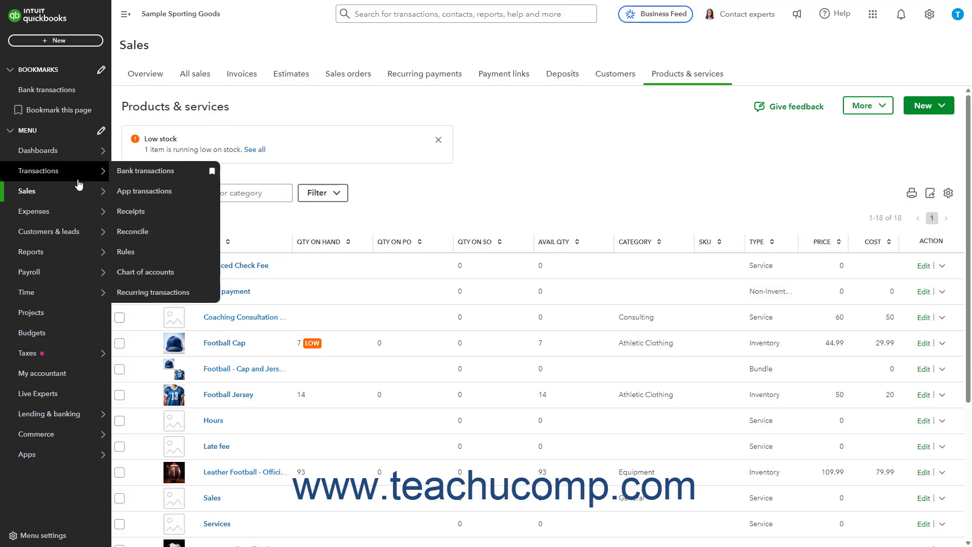
pyautogui.moveTo(70, 196)
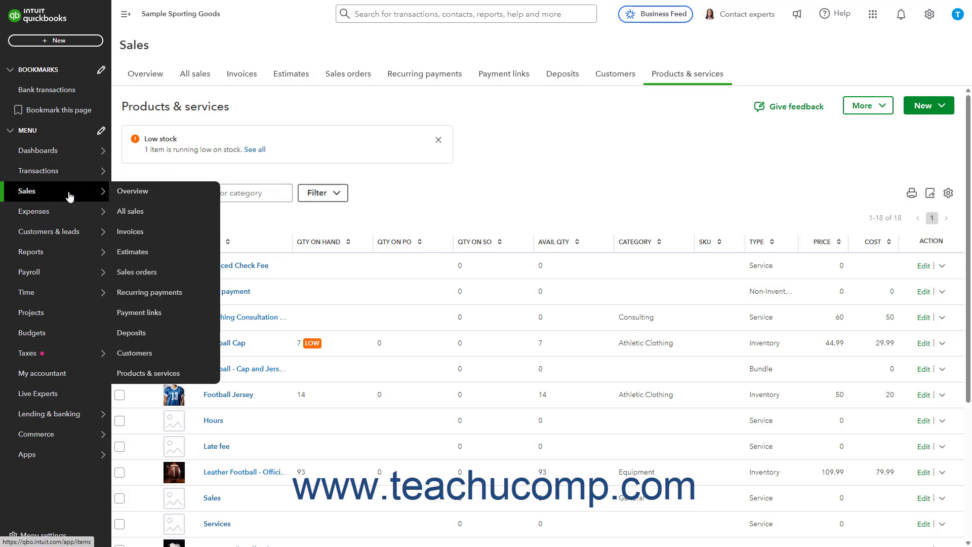
# Create a statement for the bounced-check customer from the Customers list.
pyautogui.click(141, 352)
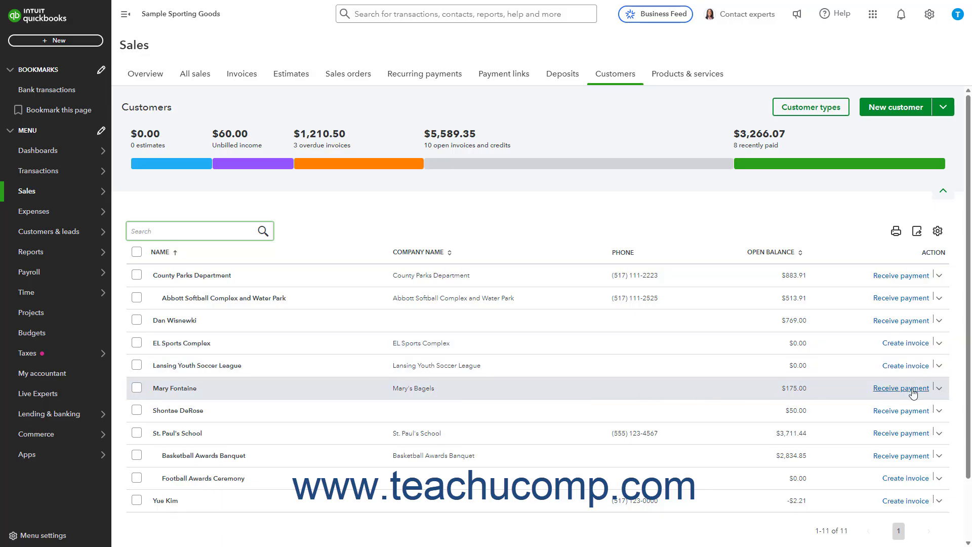
pyautogui.click(937, 391)
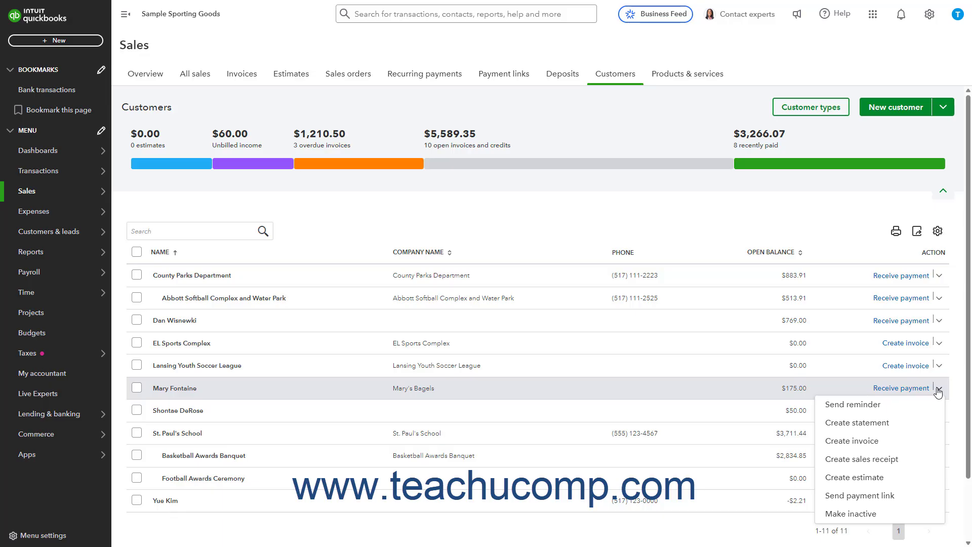
pyautogui.click(876, 422)
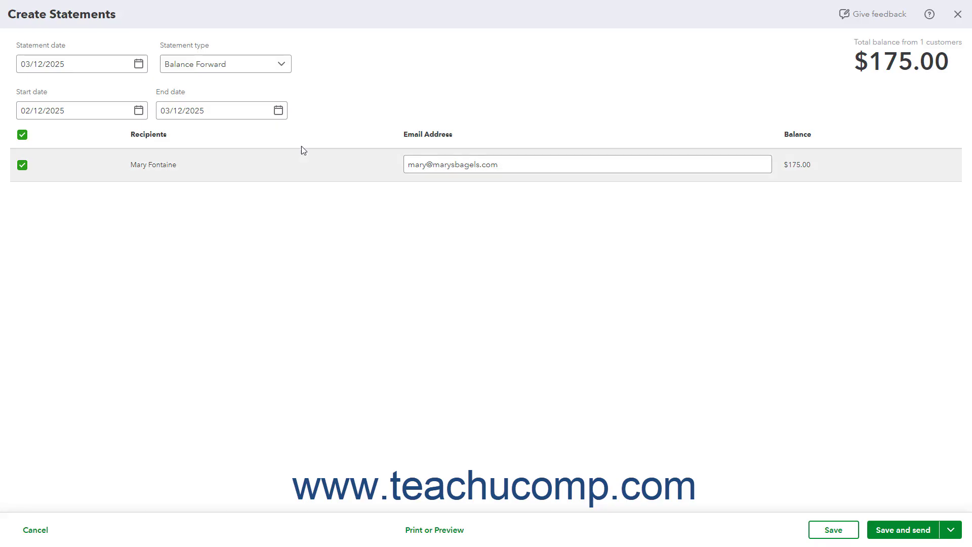
# Change the statement type to Open Item and preview the statement.
pyautogui.click(281, 72)
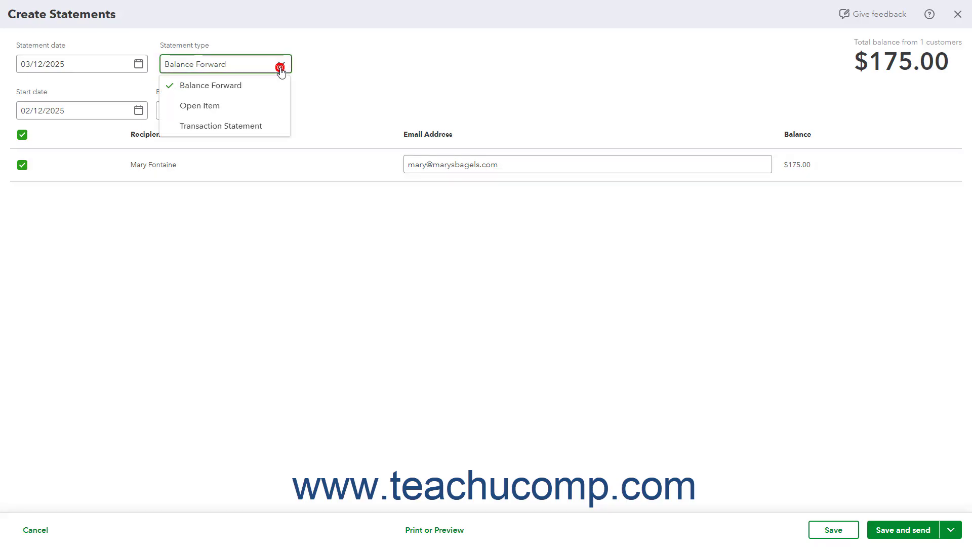
pyautogui.click(264, 104)
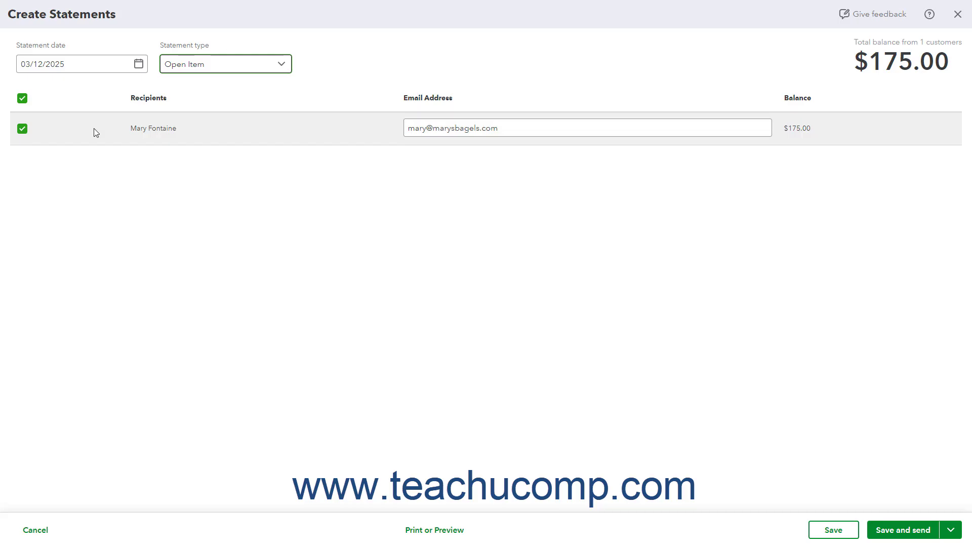
pyautogui.click(418, 533)
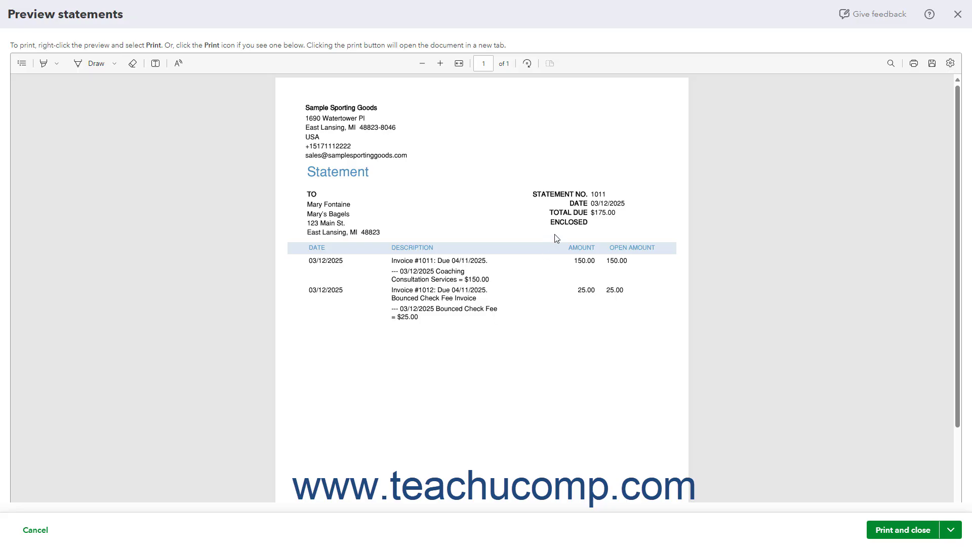
# Close the statement preview to return to the Open Item statement form.
pyautogui.click(573, 218)
pyautogui.click(957, 16)
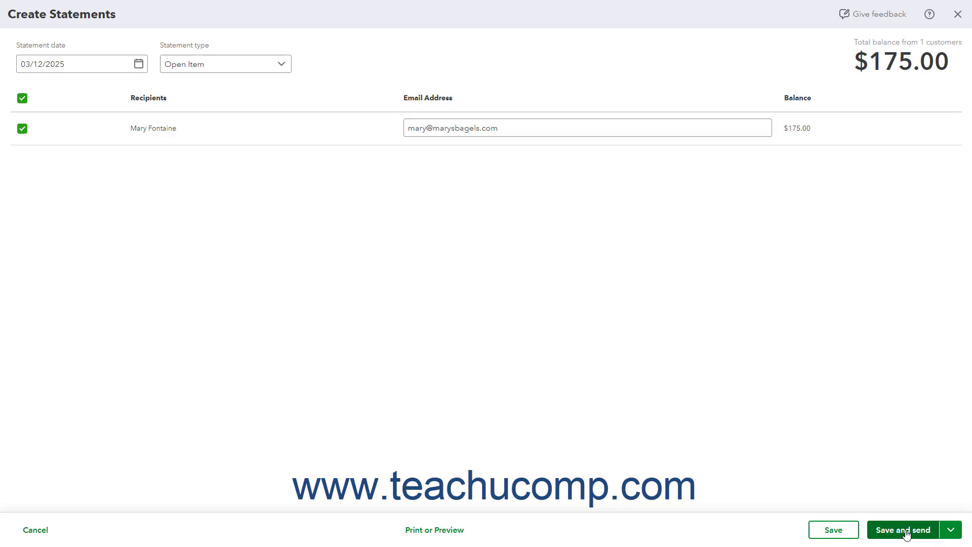
# Save the Open Item statement and close the form, returning to Customers.
pyautogui.click(847, 531)
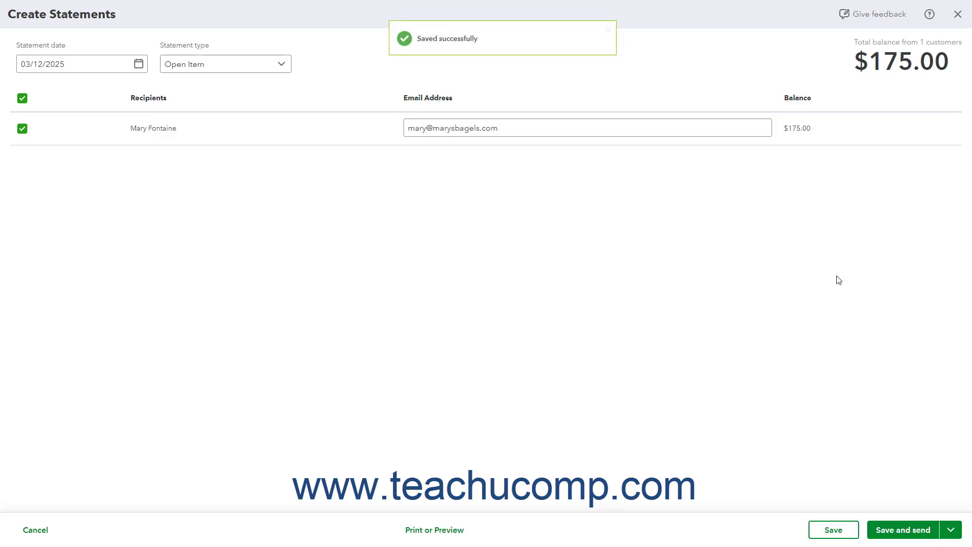
pyautogui.click(957, 15)
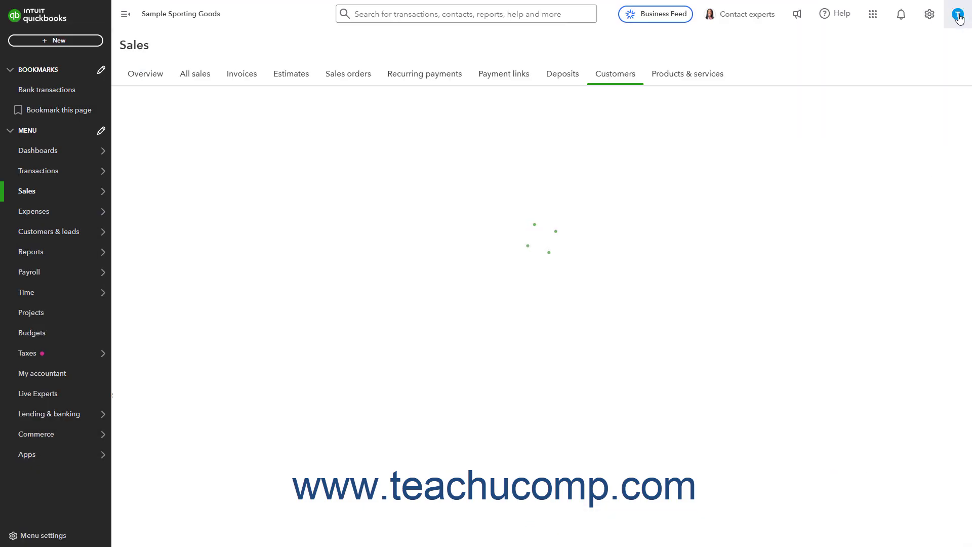